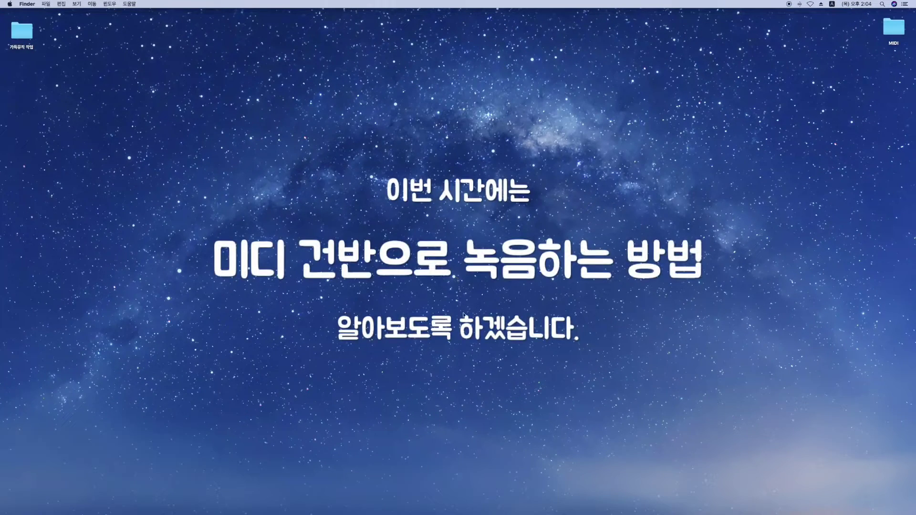
# Launch Logic Pro X and show the Startup Action choices in the General preferences.
pyautogui.moveTo(521, 512)
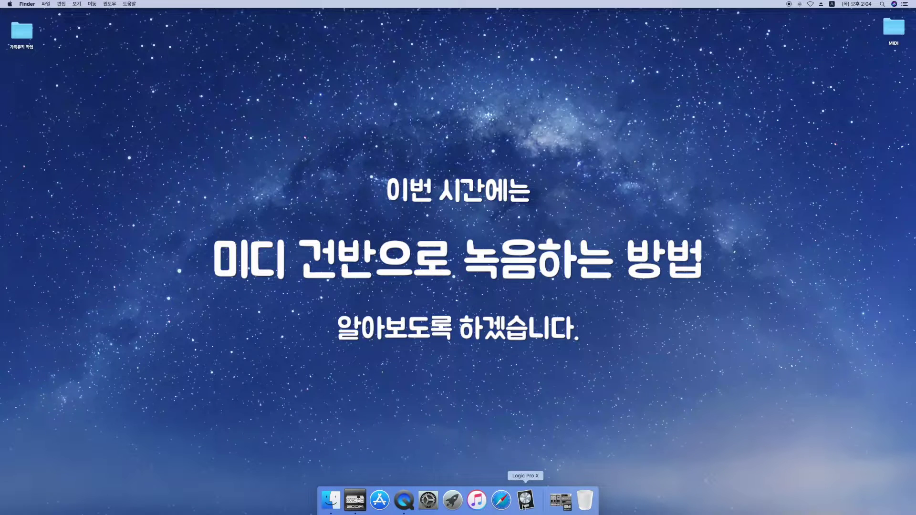
pyautogui.click(524, 507)
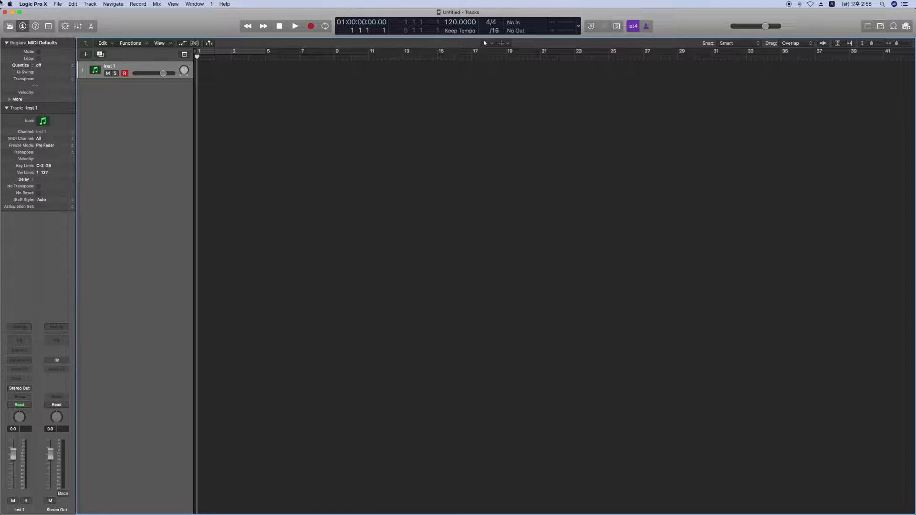
pyautogui.click(37, 9)
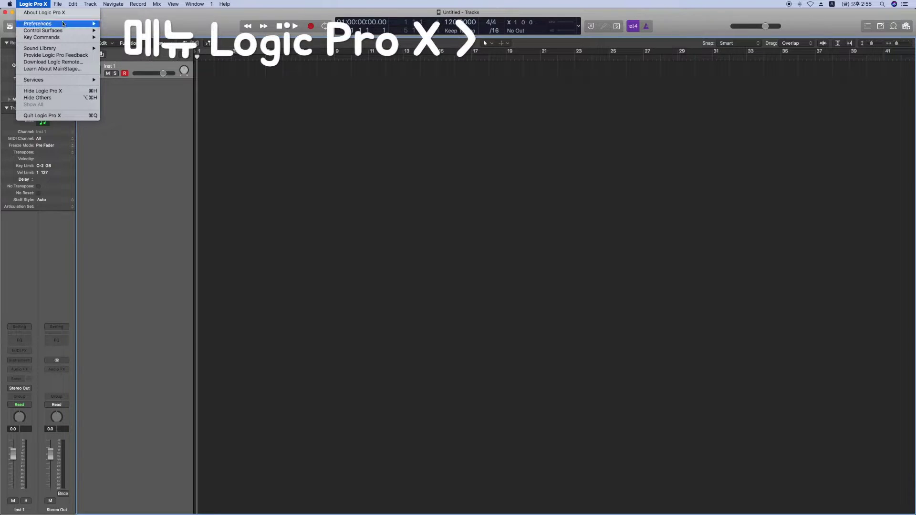
pyautogui.moveTo(63, 23)
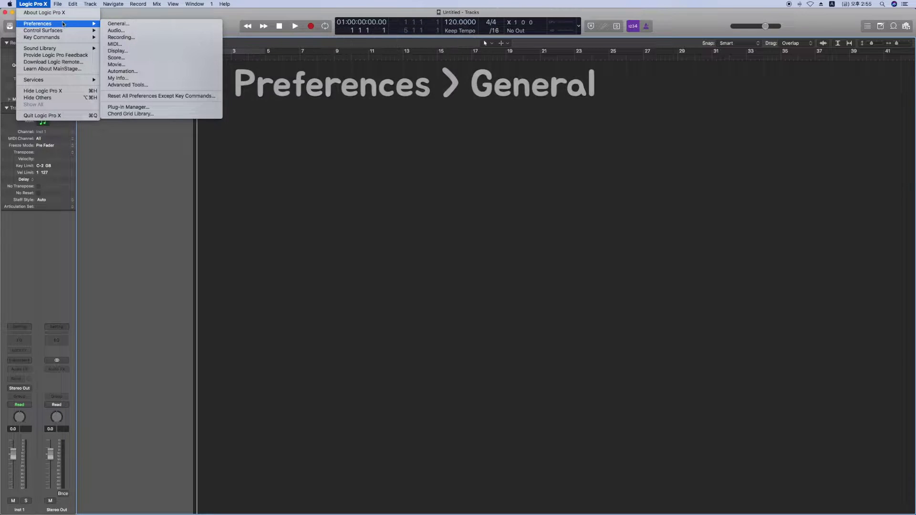
pyautogui.click(143, 24)
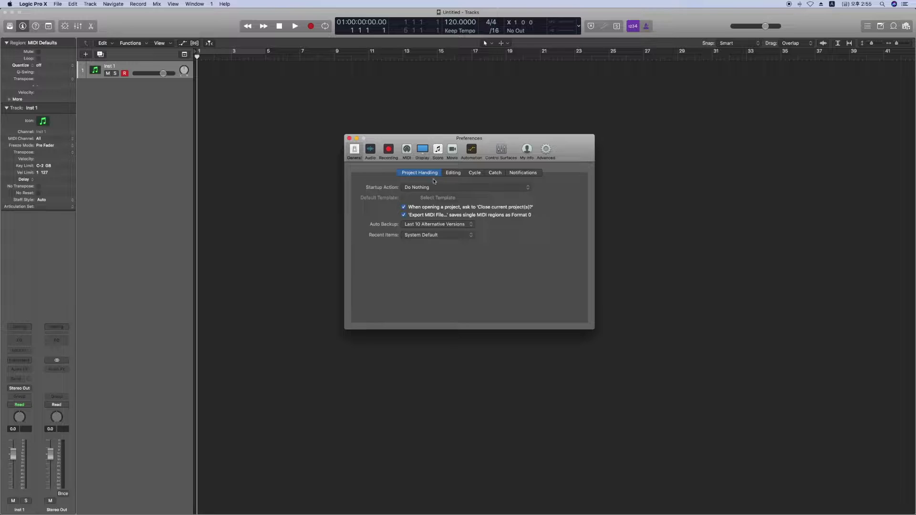
pyautogui.click(436, 188)
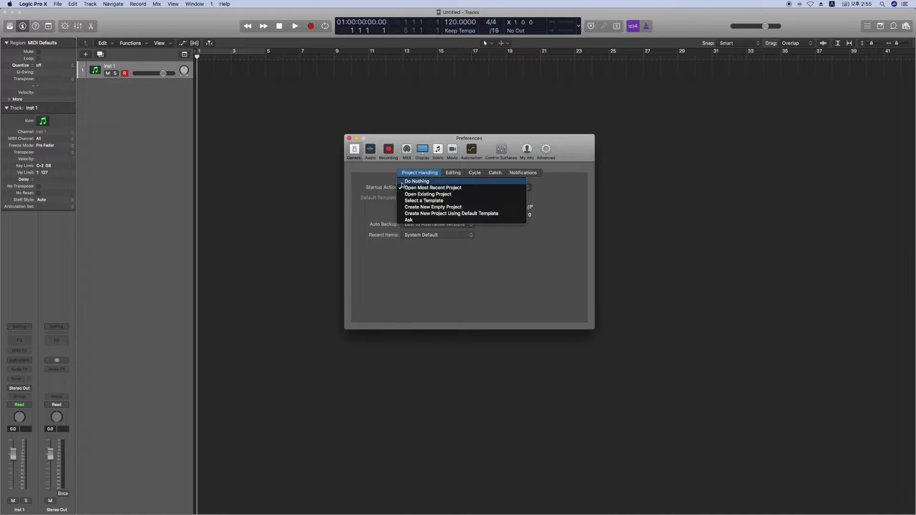
pyautogui.click(374, 157)
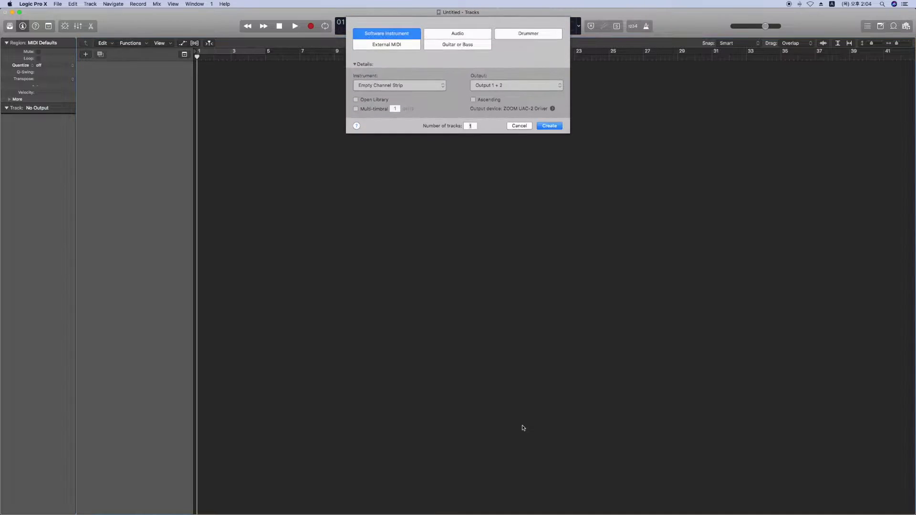
# Create one Software Instrument track with an Empty Channel Strip, using Output 1 + 2.
pyautogui.click(549, 126)
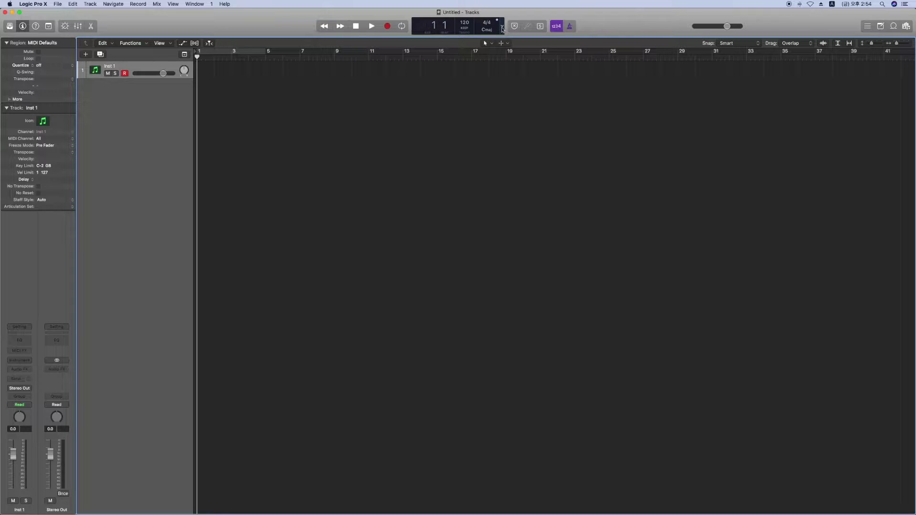
# Switch the control bar's LCD display to Custom and save this layout as the default.
pyautogui.click(502, 28)
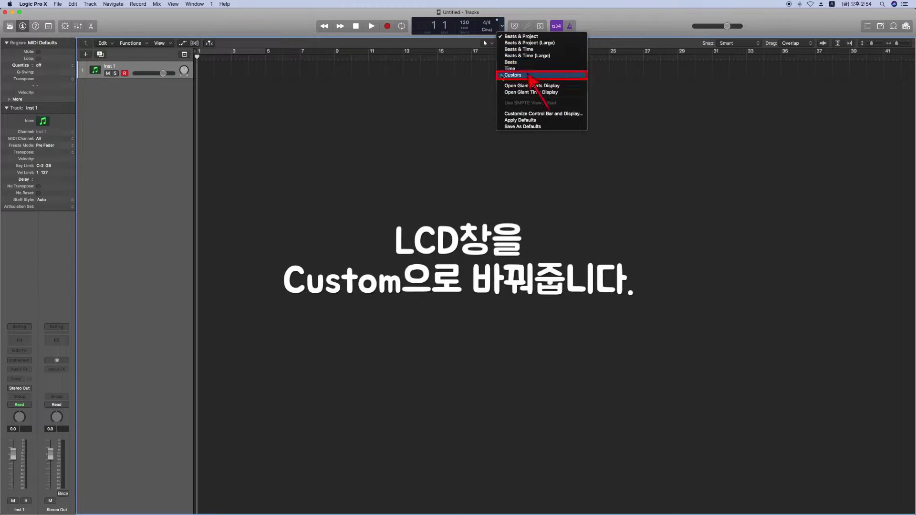
pyautogui.click(501, 75)
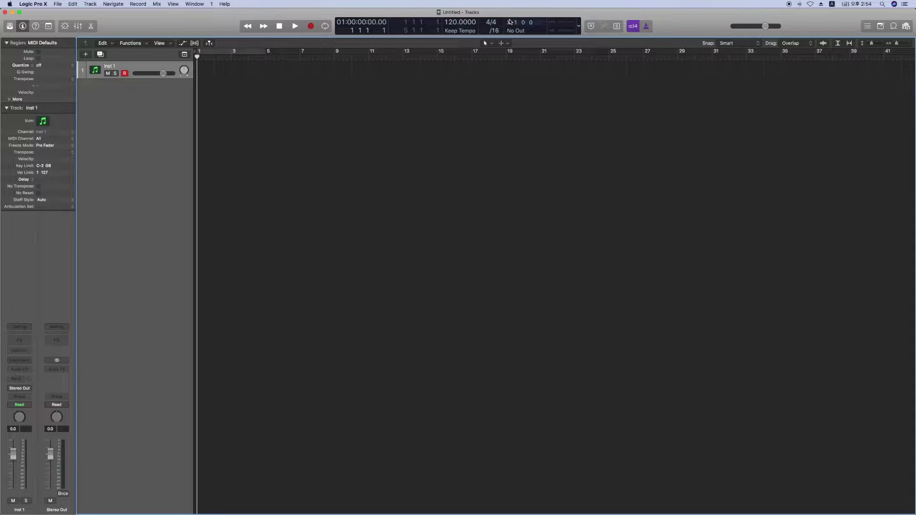
pyautogui.click(580, 30)
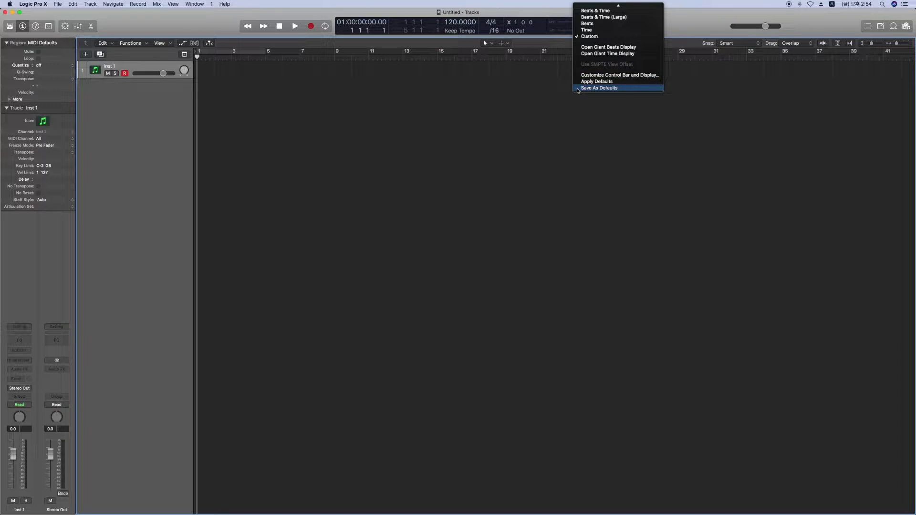
pyautogui.click(626, 90)
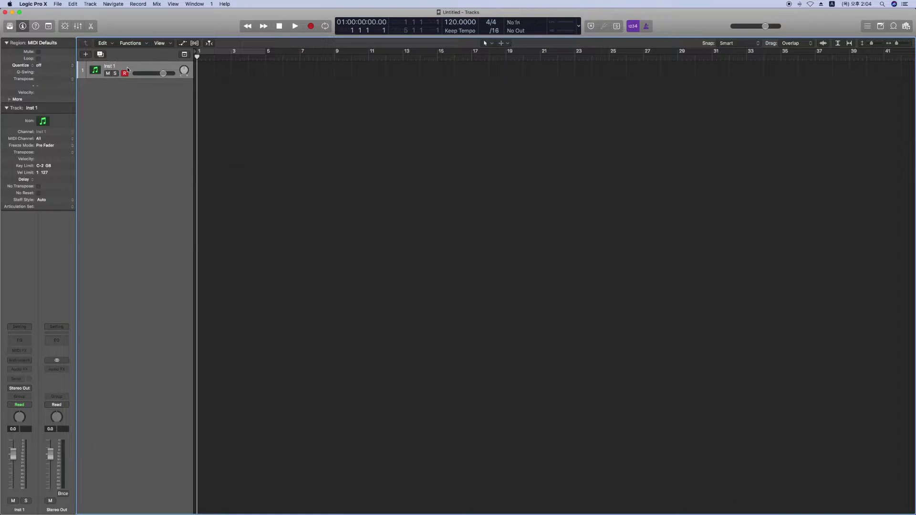
# Load the Steinway Grand Piano sound from the Library's Piano category onto the instrument track.
pyautogui.press('y')
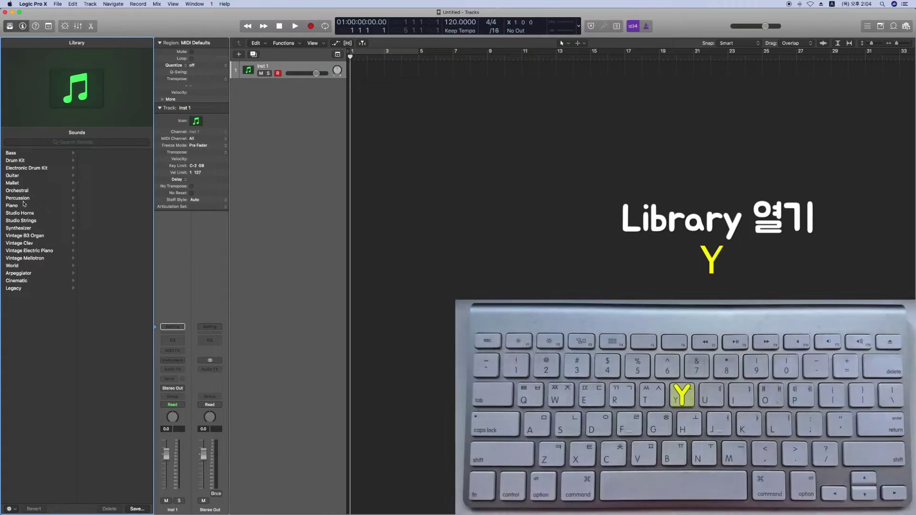
pyautogui.click(23, 208)
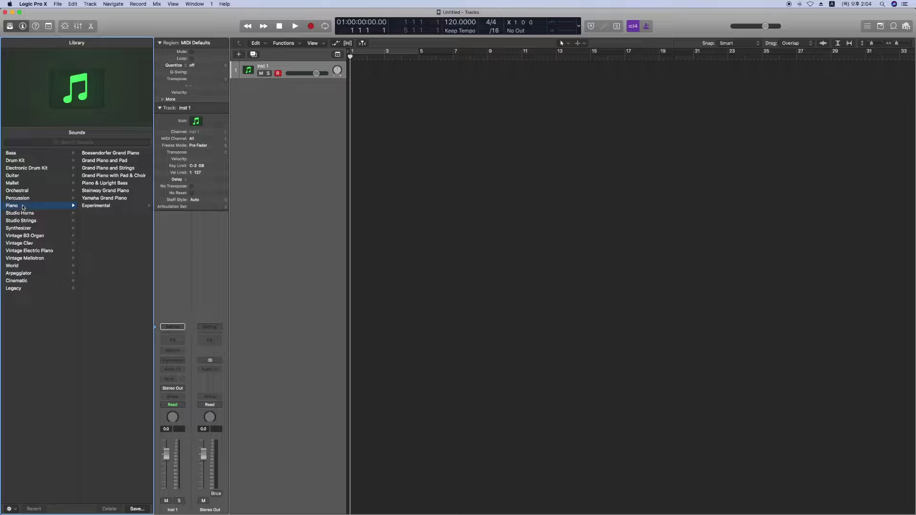
pyautogui.click(133, 191)
pyautogui.press('y')
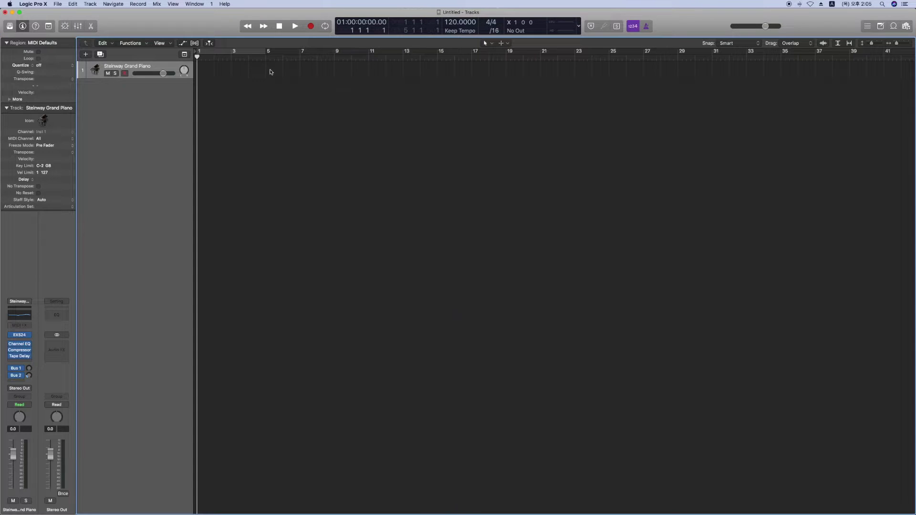
# Record a short empty test take on the piano track from bar 1, stop it and undo the recording.
pyautogui.press('super+Right')
pyautogui.press('super+Right')
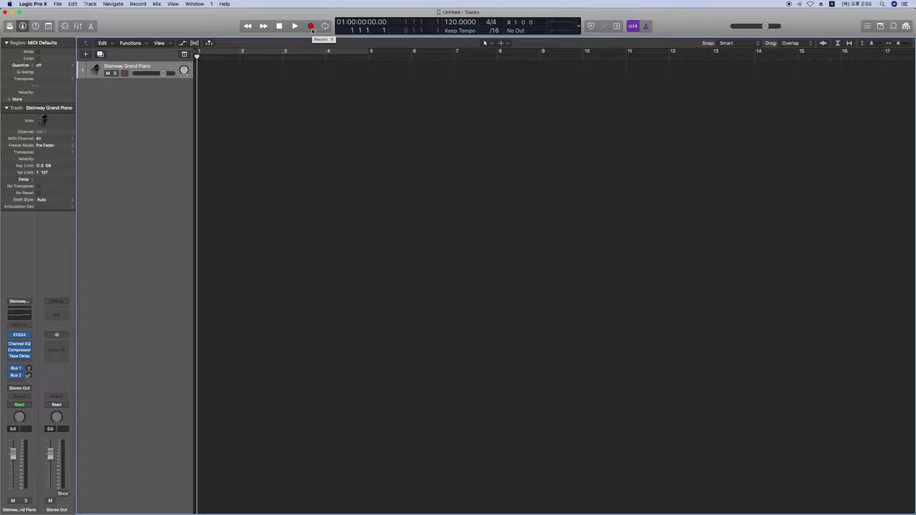
pyautogui.click(311, 27)
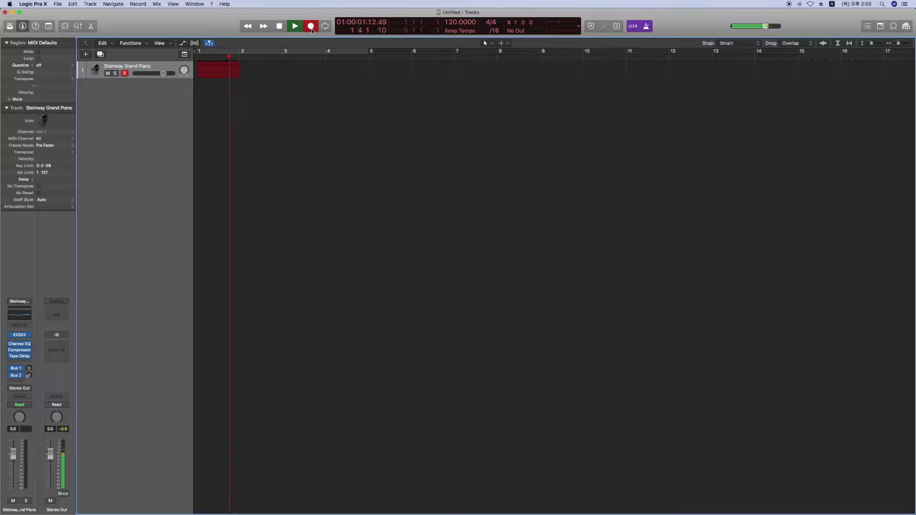
pyautogui.press('space')
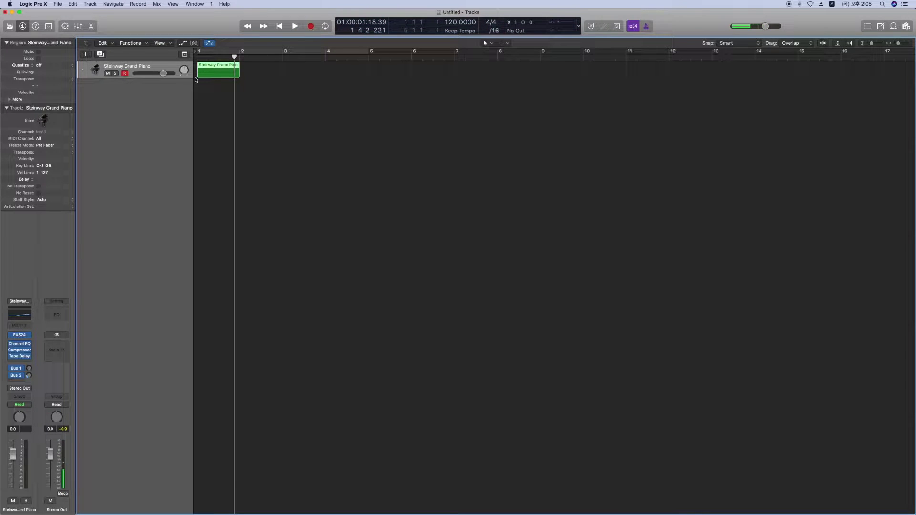
pyautogui.press('super+z')
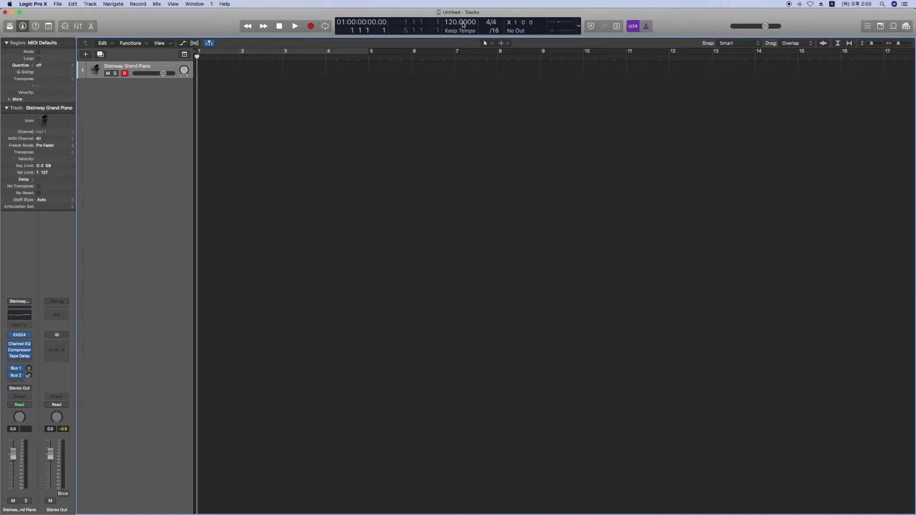
# Set the project tempo to 80.
pyautogui.write('80')
pyautogui.press('Return')
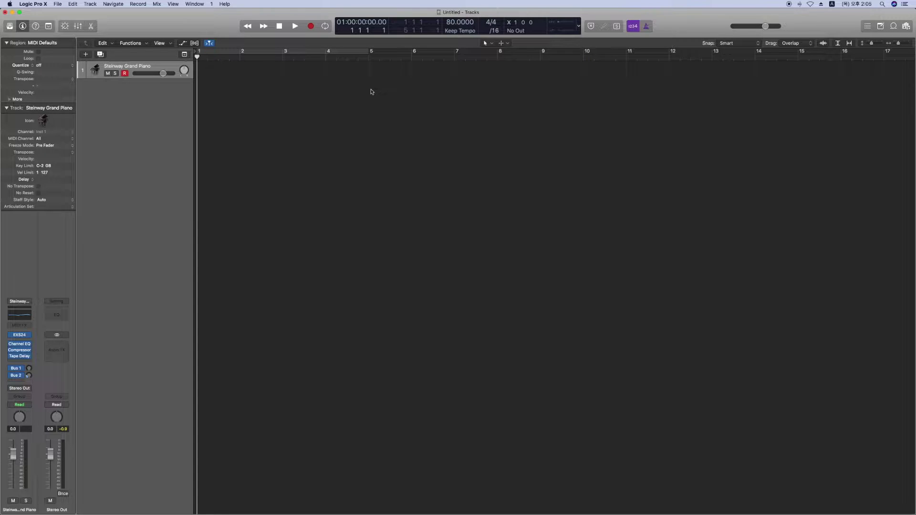
# Record a short test take at the new tempo, delete the region and return the playhead to the start.
pyautogui.press('r')
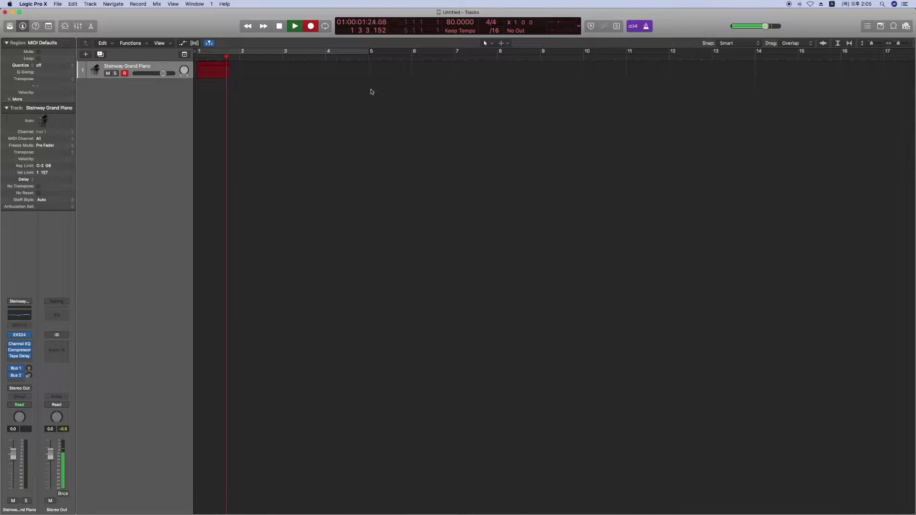
pyautogui.press('space')
pyautogui.press('BackSpace')
pyautogui.press('Return')
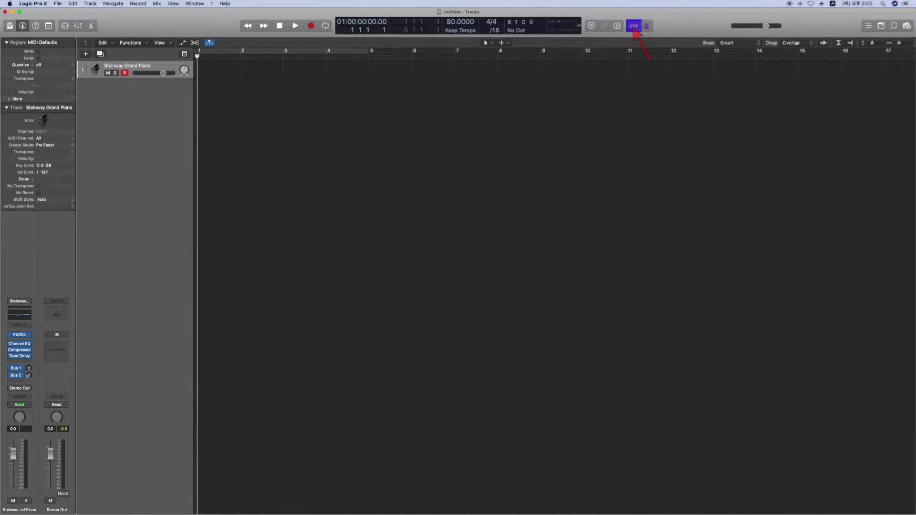
# Turn off the count-in, record a short test take without it, delete the region and return to the start.
pyautogui.click(633, 28)
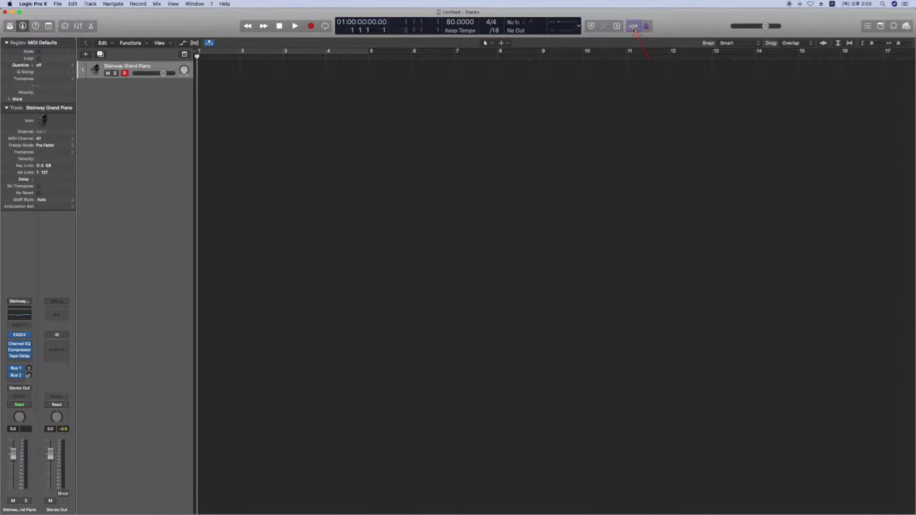
pyautogui.press('r')
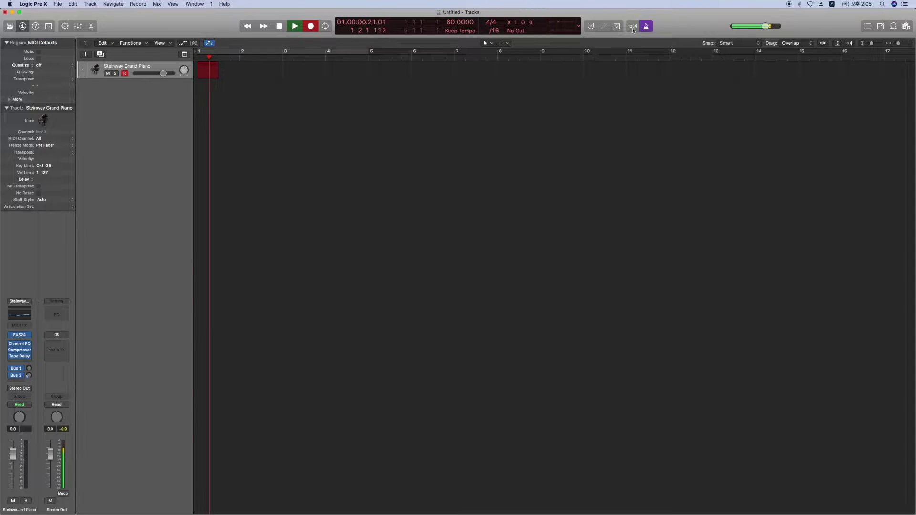
pyautogui.press('space')
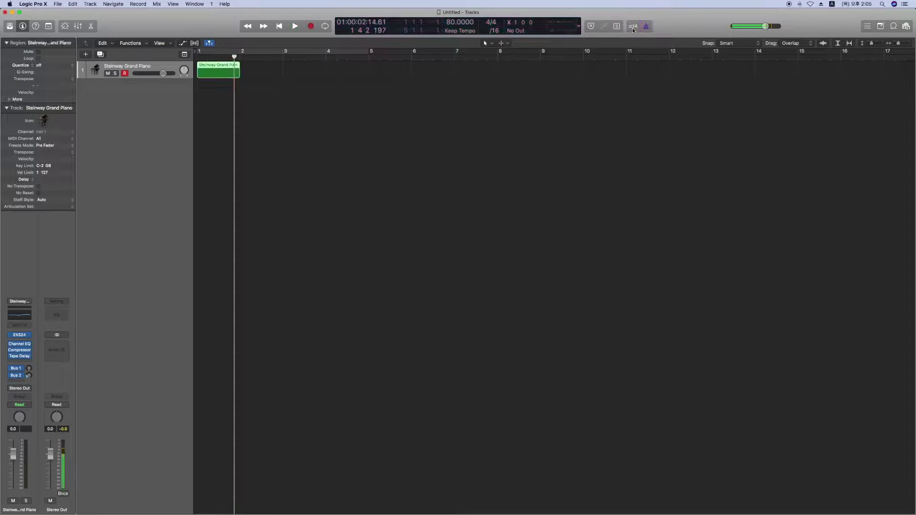
pyautogui.press('Delete')
pyautogui.press('Return')
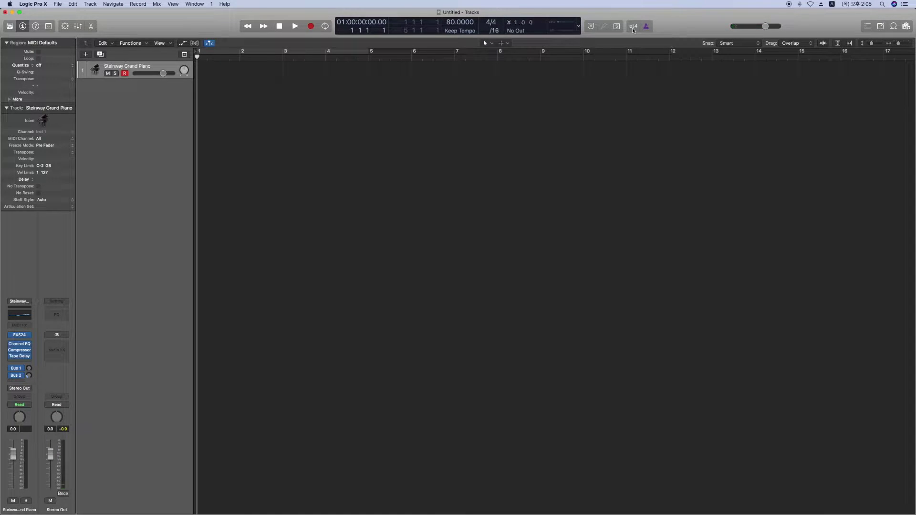
# Turn the count-in back on and set its length to 1 Bar.
pyautogui.click(633, 29)
pyautogui.rightClick(633, 28)
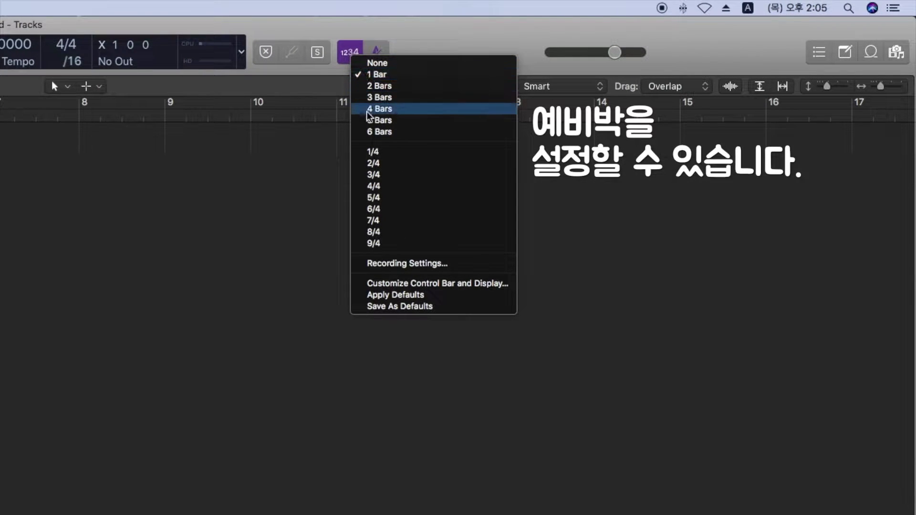
pyautogui.click(381, 75)
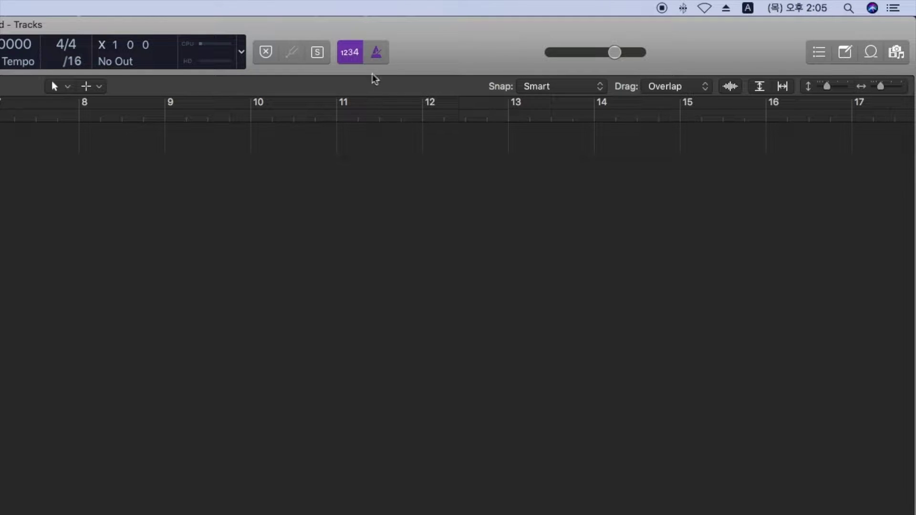
pyautogui.rightClick(350, 58)
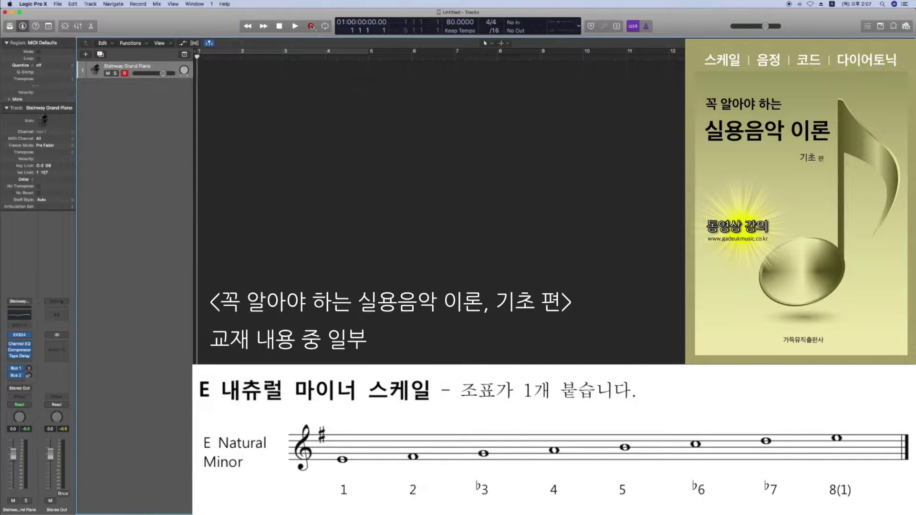
# Record an E natural minor scale over bars 1 and 2 on the piano track and open the region in the Piano Roll.
pyautogui.click(311, 26)
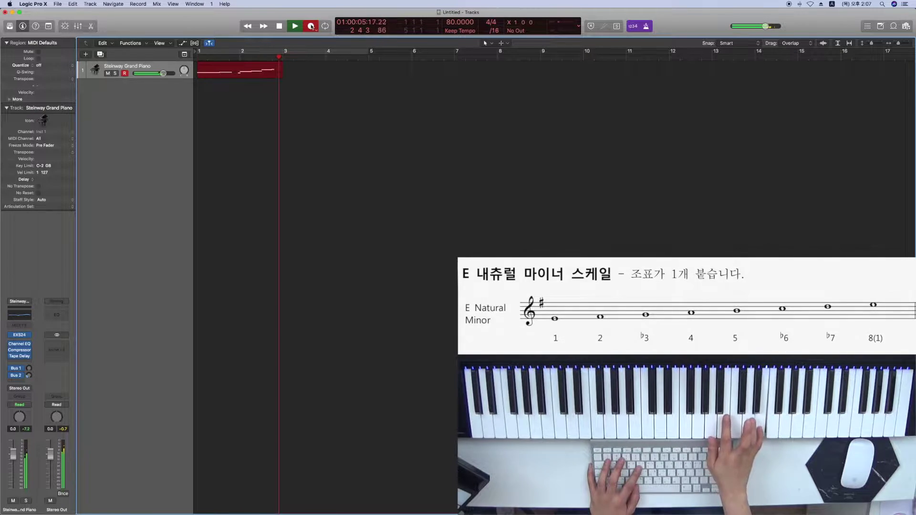
pyautogui.press('space')
pyautogui.press('e')
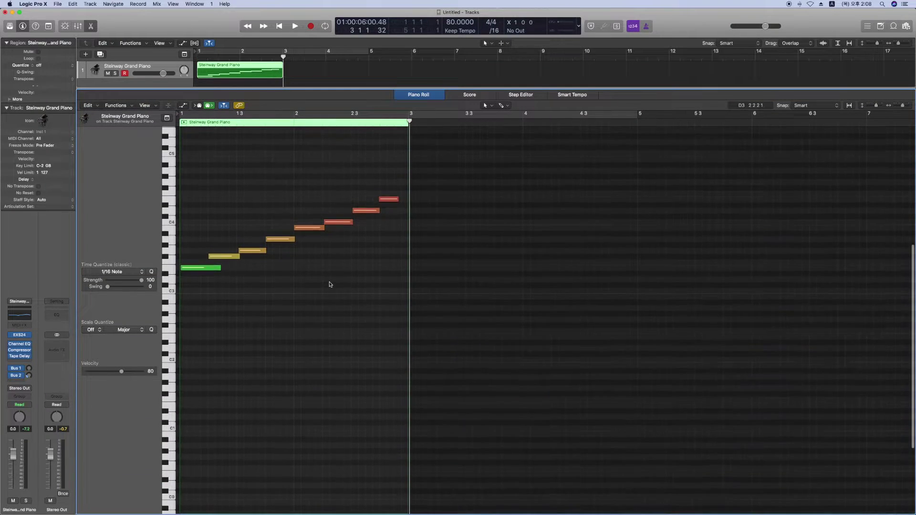
pyautogui.press('super+Right')
pyautogui.press('super+Right')
pyautogui.press('super+Right')
pyautogui.press('Return')
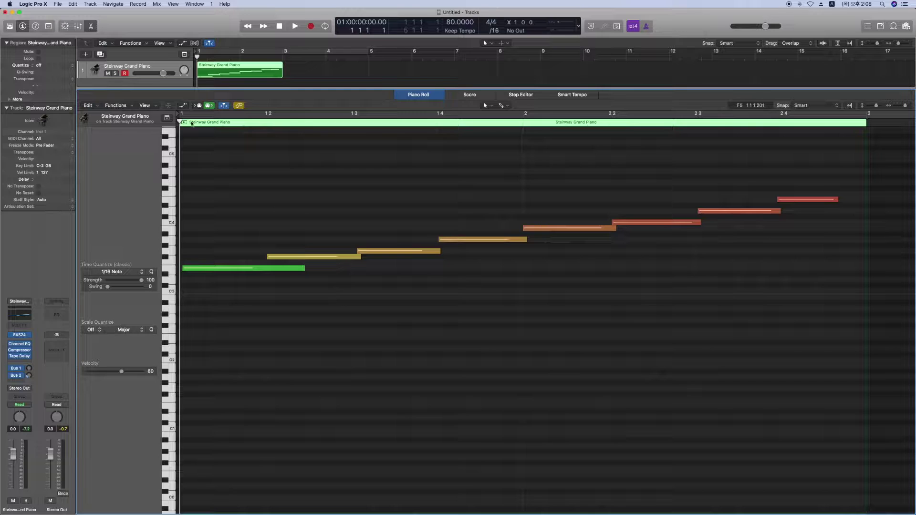
# Show Note Velocity in the Piano Roll's automation area and enlarge the note area above it.
pyautogui.press('a')
pyautogui.click(145, 359)
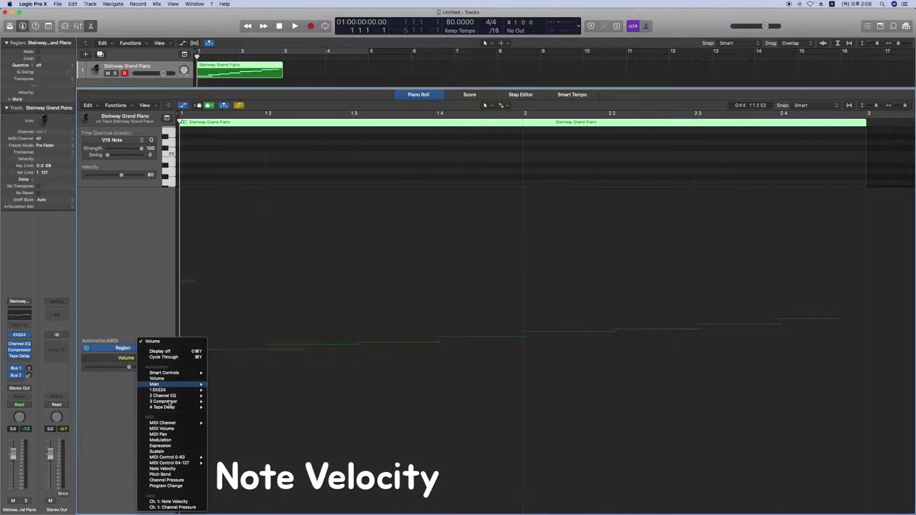
pyautogui.click(189, 469)
pyautogui.scroll(-3, 401, 378)
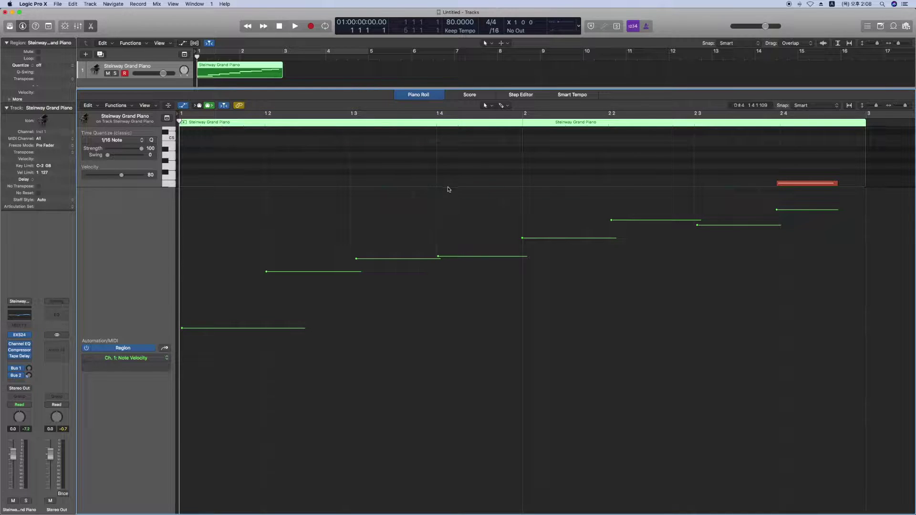
pyautogui.moveTo(448, 187); pyautogui.dragTo(458, 362)
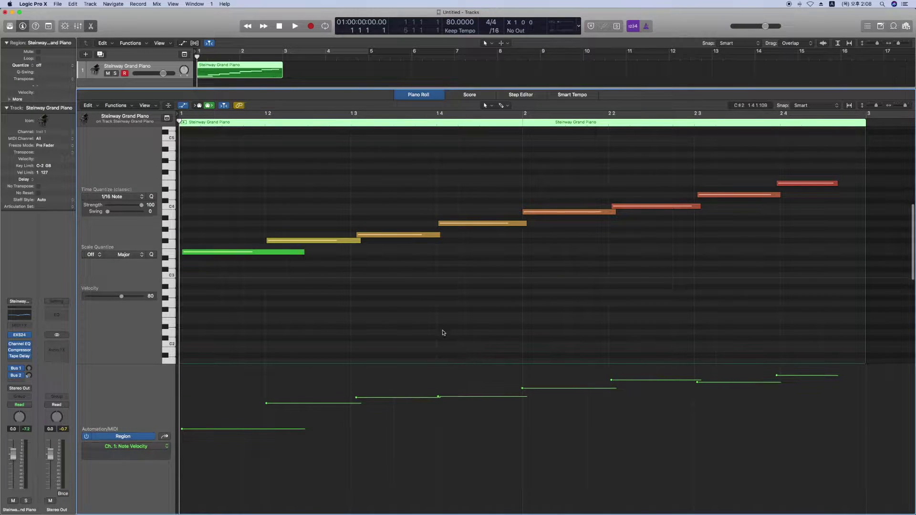
# Lower the second note's velocity to 87, lower the third and sixth slightly, and raise the seventh so velocities climb steadily through the scale.
pyautogui.moveTo(266, 403); pyautogui.dragTo(266, 412)
pyautogui.moveTo(357, 398); pyautogui.dragTo(357, 403)
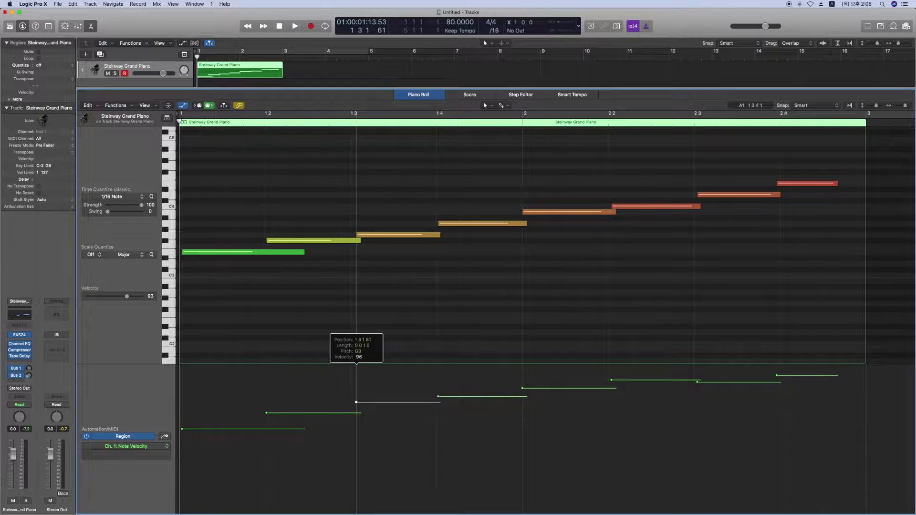
pyautogui.moveTo(612, 382); pyautogui.dragTo(612, 385)
pyautogui.moveTo(697, 382); pyautogui.dragTo(698, 381)
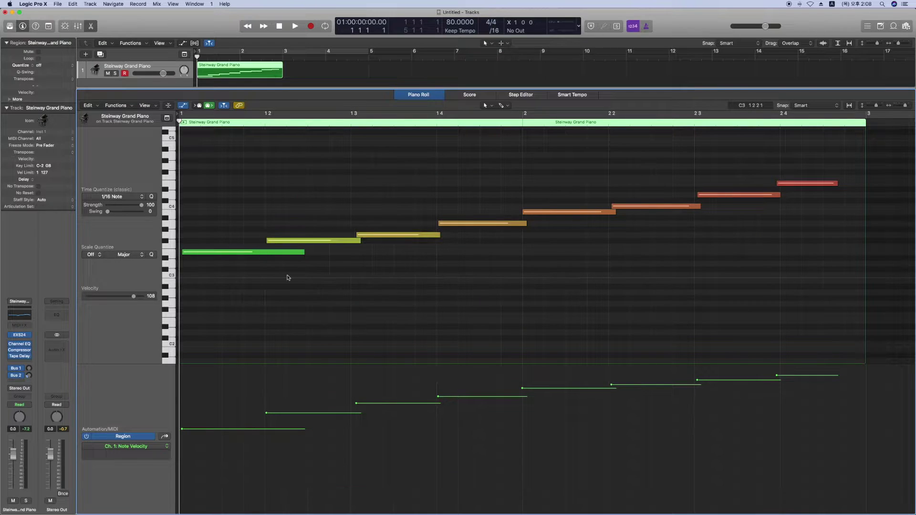
# Quantize the first two notes of the scale, E3 and F#3, individually to the 1/16 Note grid.
pyautogui.press('super+Right')
pyautogui.press('super+Right')
pyautogui.press('super+Right')
pyautogui.press('super+Right')
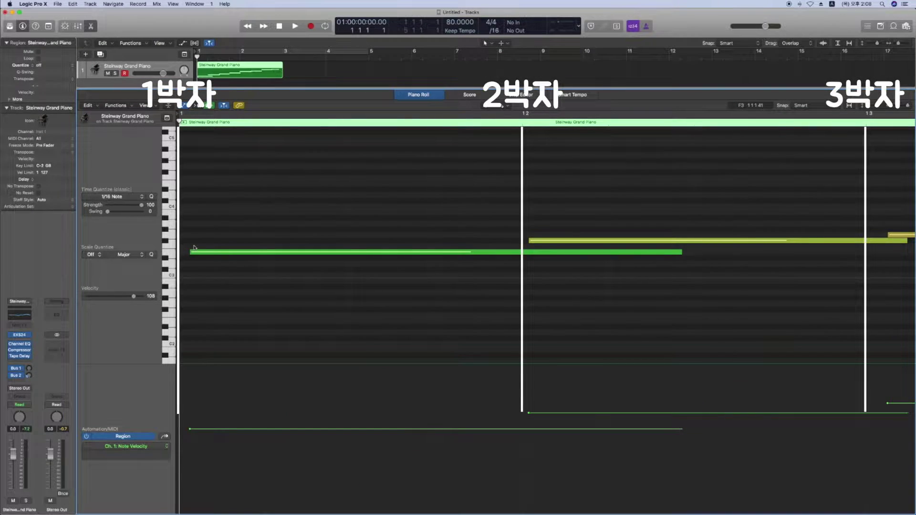
pyautogui.hscroll(10, 582, 245)
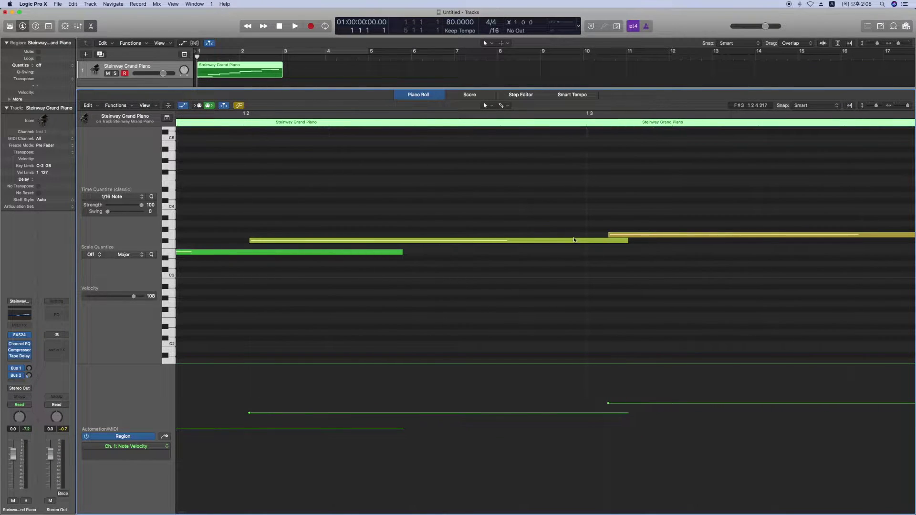
pyautogui.hscroll(-10, 270, 258)
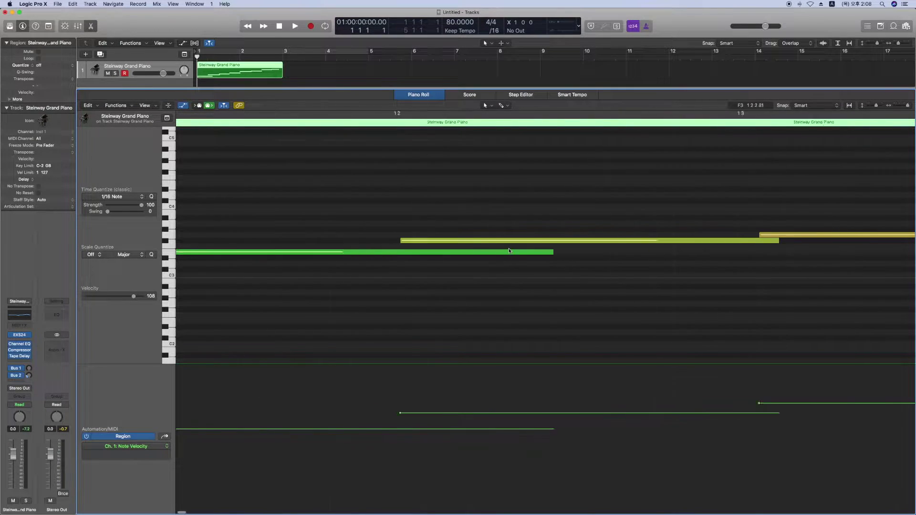
pyautogui.click(271, 253)
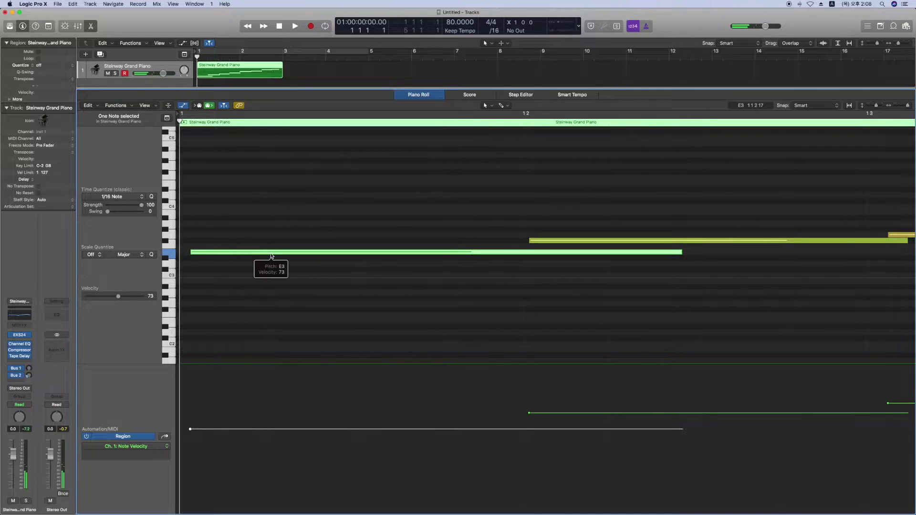
pyautogui.press('q')
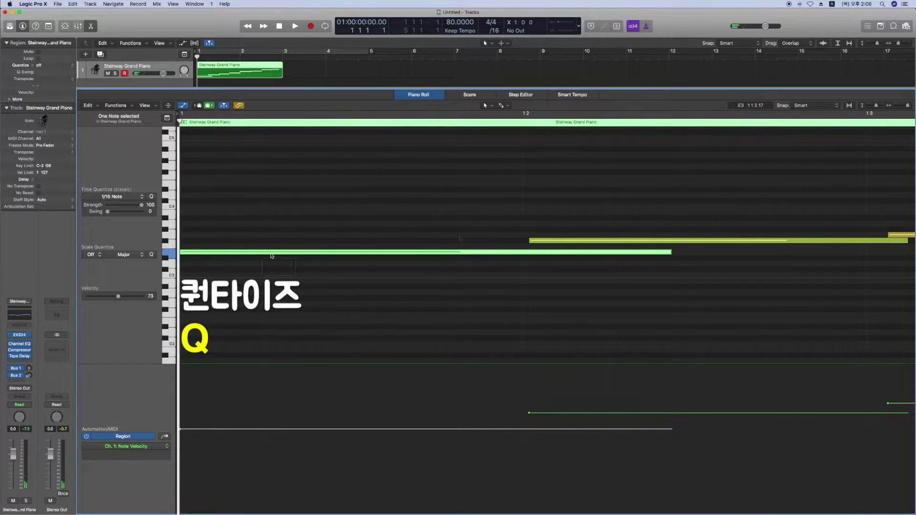
pyautogui.click(578, 242)
pyautogui.press('q')
# Select all eight notes of the piano region and quantize them to the 1/16 Note grid.
pyautogui.press('super+Left')
pyautogui.press('super+Left')
pyautogui.press('super+Left')
pyautogui.press('super+Left')
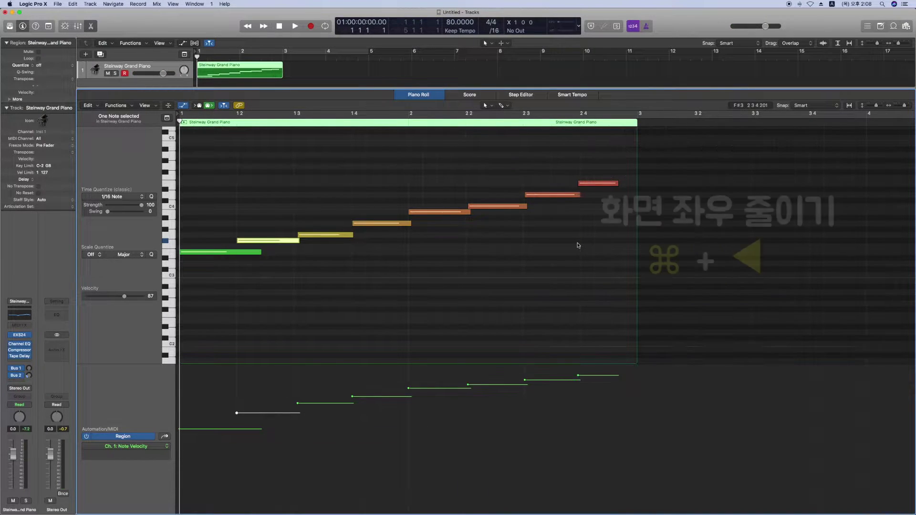
pyautogui.press('super+a')
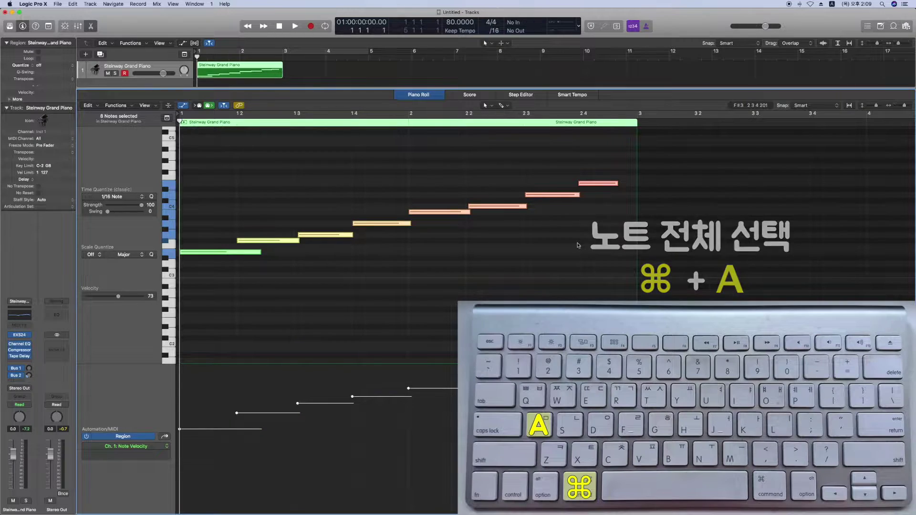
pyautogui.press('q')
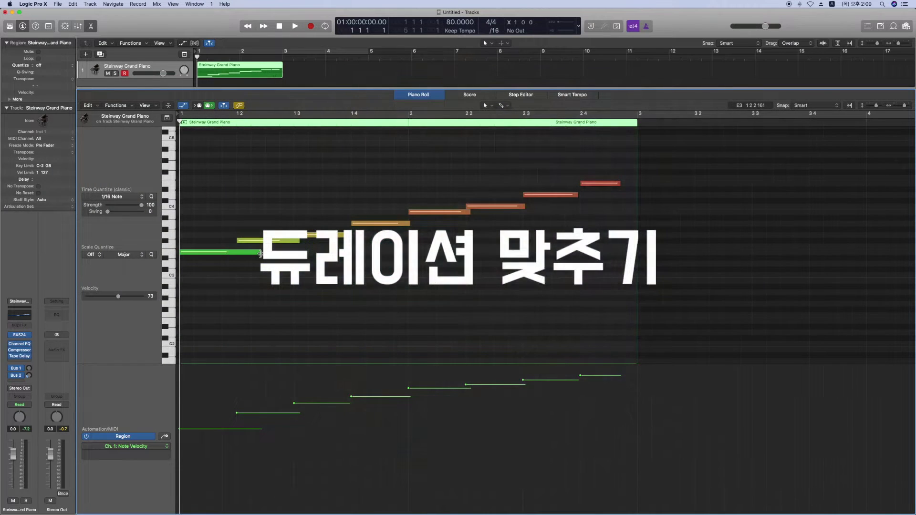
# Shorten the first two notes to end at the start of the following beat and lengthen the last note to the end of bar 2.
pyautogui.moveTo(262, 253); pyautogui.dragTo(237, 258)
pyautogui.moveTo(298, 242); pyautogui.dragTo(293, 244)
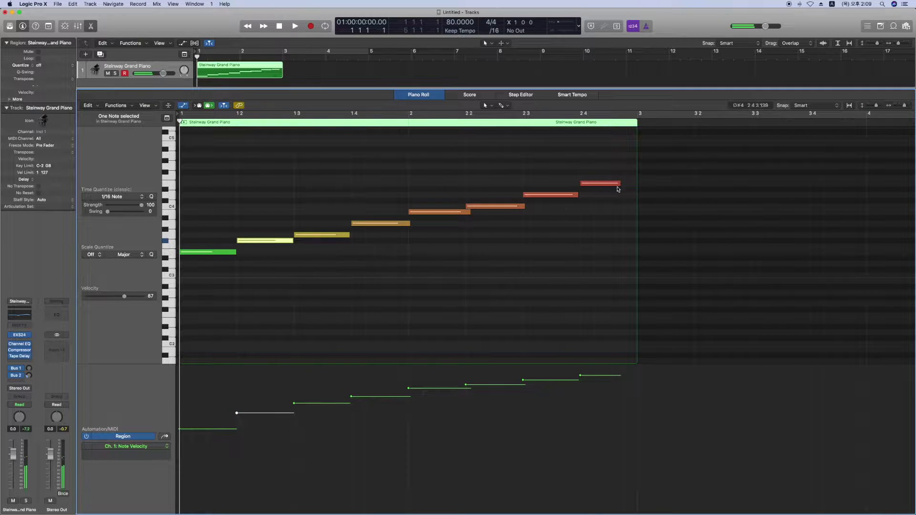
pyautogui.moveTo(618, 185); pyautogui.dragTo(635, 184)
pyautogui.click(621, 224)
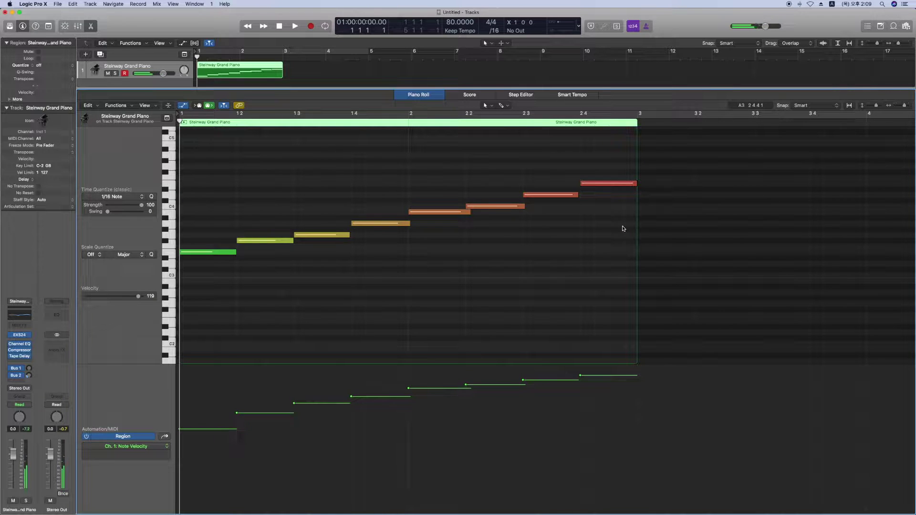
# Apply Trim Note End to Following Notes (Force Legato) to all notes in the region.
pyautogui.press('super+a')
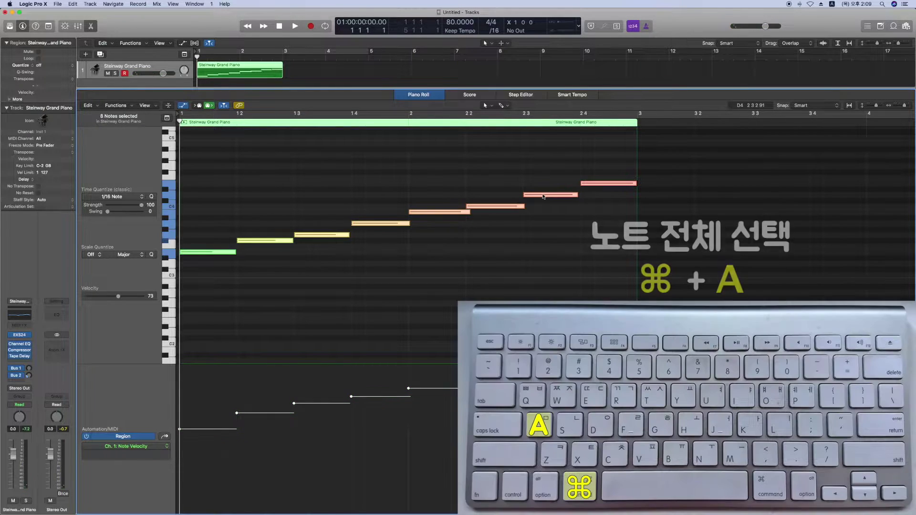
pyautogui.rightClick(543, 196)
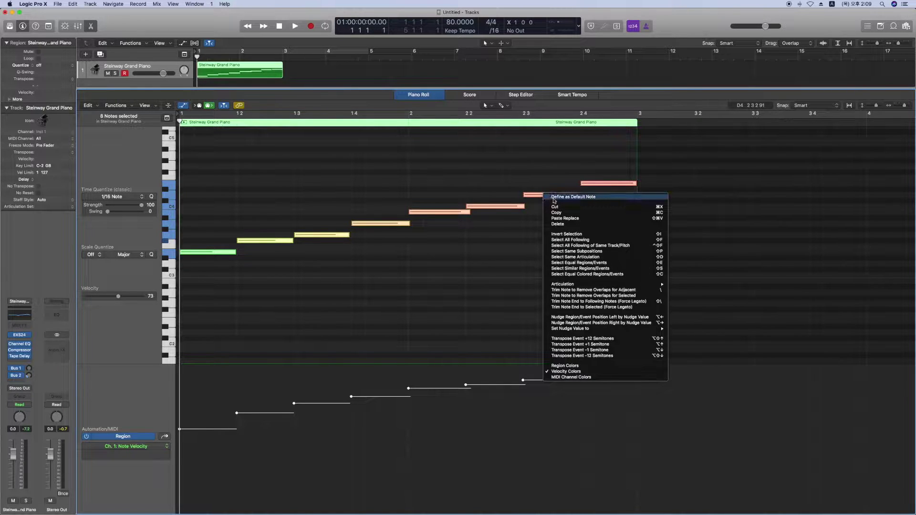
pyautogui.click(656, 302)
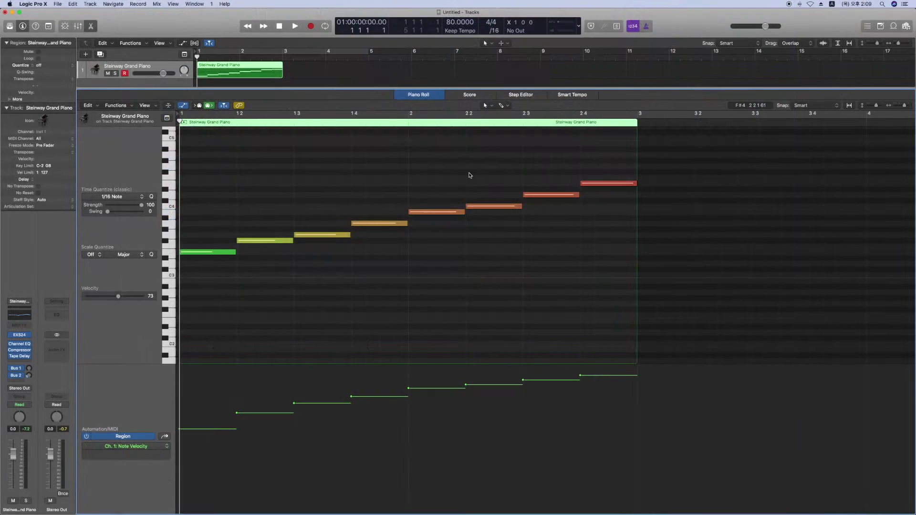
# Show the region as a score and add an E minor (Em) key signature at the start of the staff.
pyautogui.click(469, 94)
pyautogui.click(233, 106)
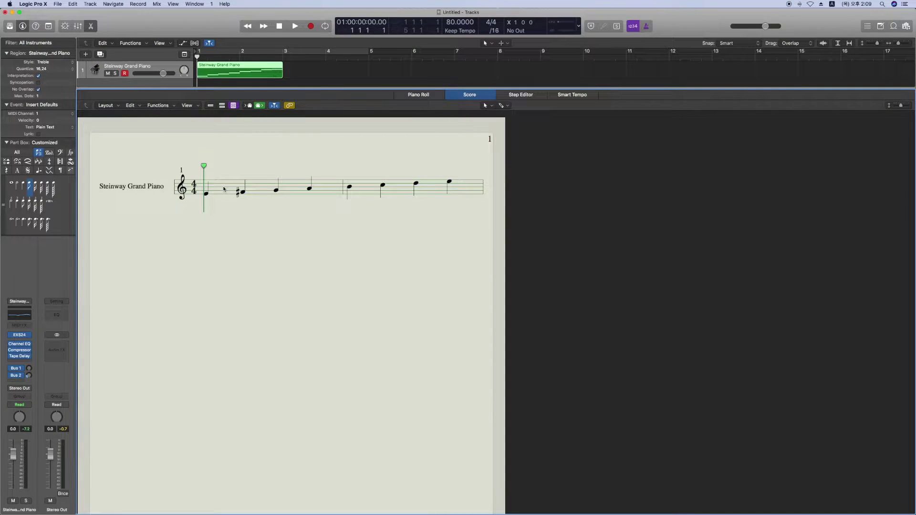
pyautogui.click(41, 163)
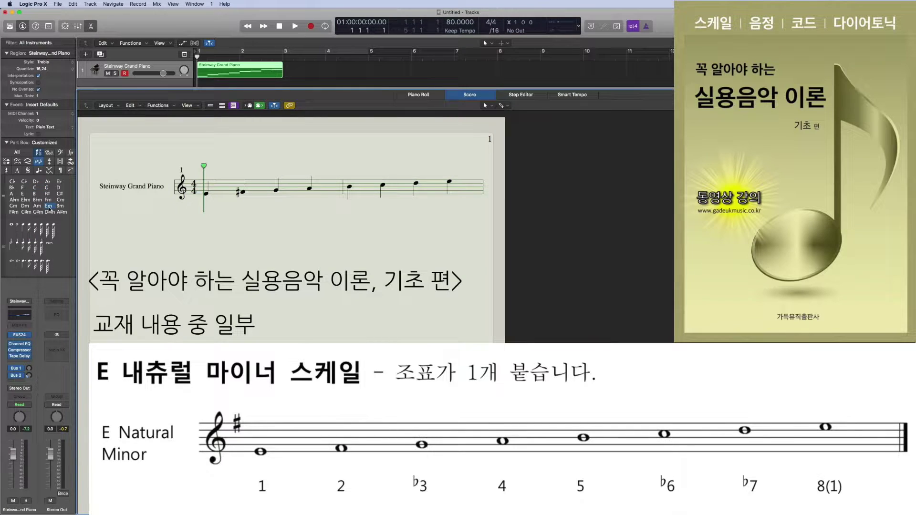
pyautogui.moveTo(48, 208); pyautogui.dragTo(200, 188)
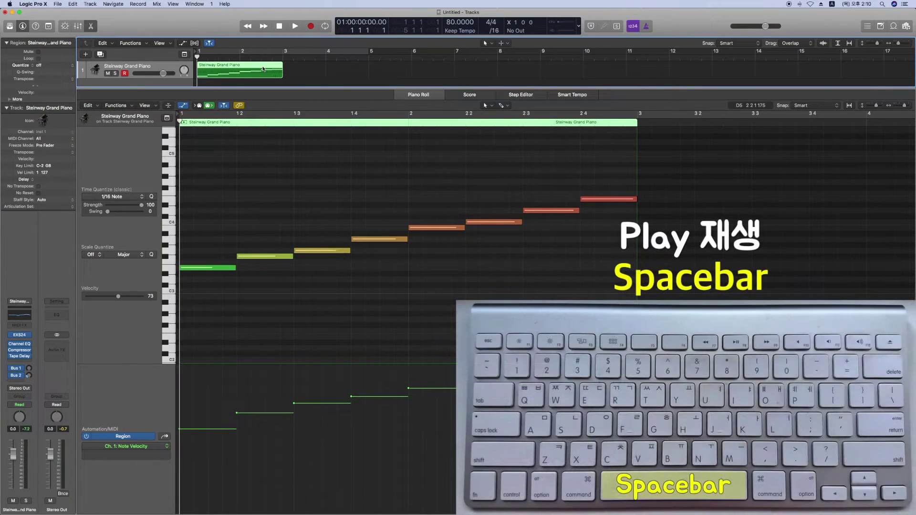
# Play back the recorded scale from the start without the metronome and stop playback after the region.
pyautogui.press('space')
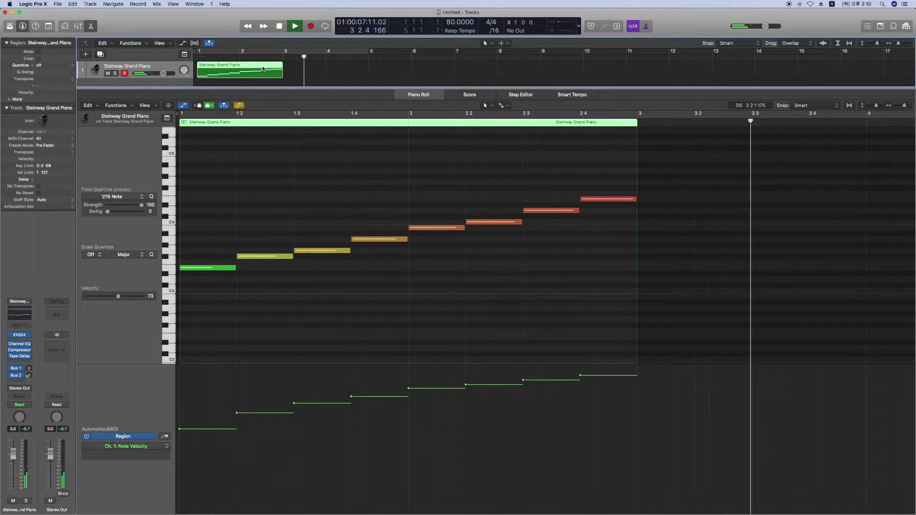
pyautogui.press('space')
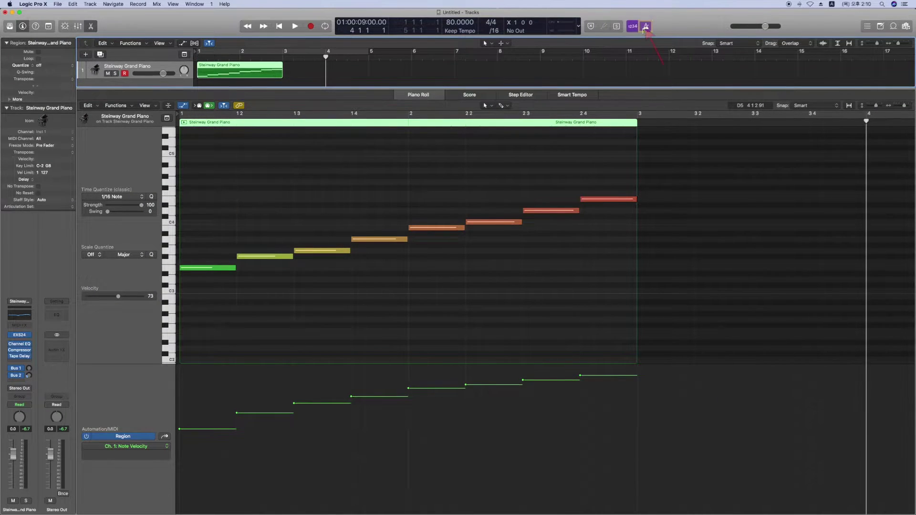
# Turn on the metronome click, play the scale from the start with it, stop, and turn the click off again.
pyautogui.click(645, 27)
pyautogui.press('space')
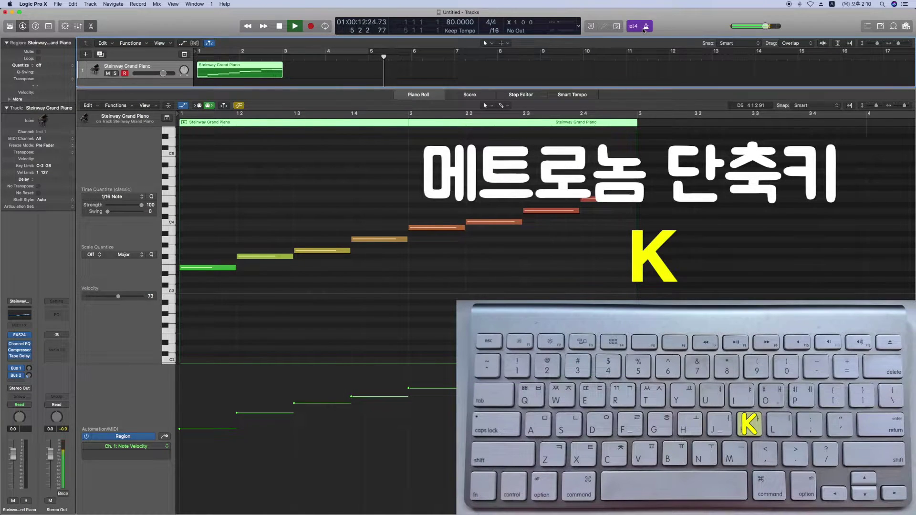
pyautogui.press('Return')
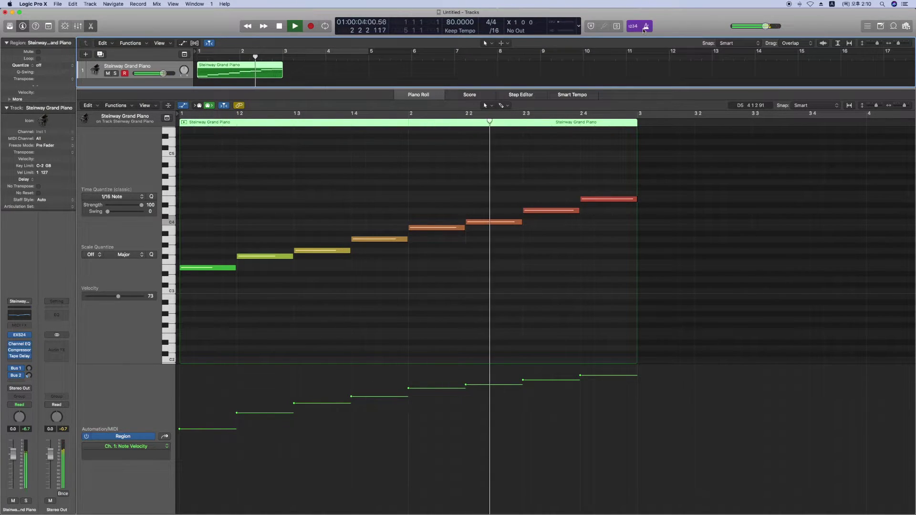
pyautogui.press('space')
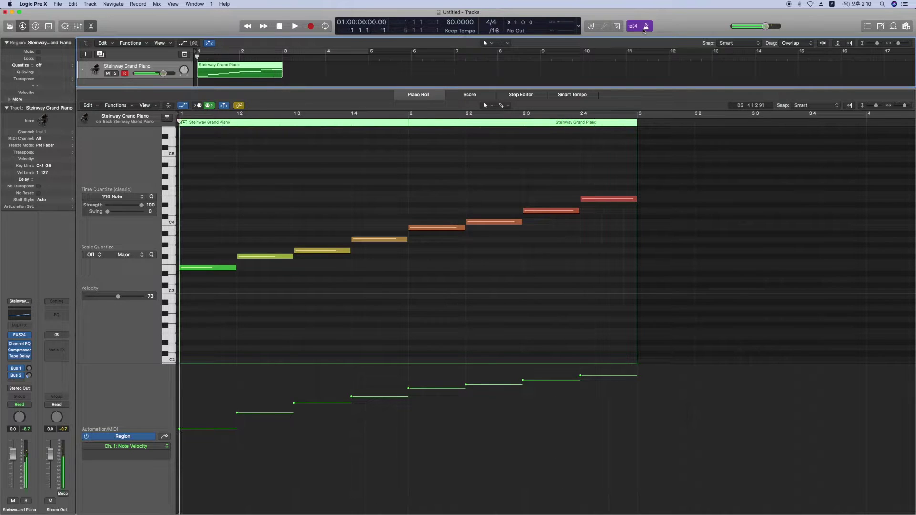
pyautogui.press('k')
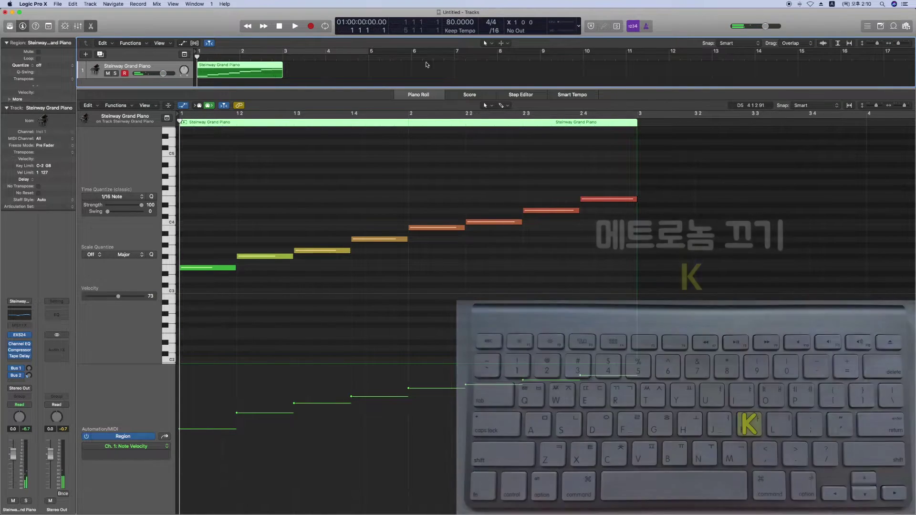
# Turn off Simple Mode in the project's metronome settings, close the settings and reopen the metronome's options.
pyautogui.rightClick(647, 28)
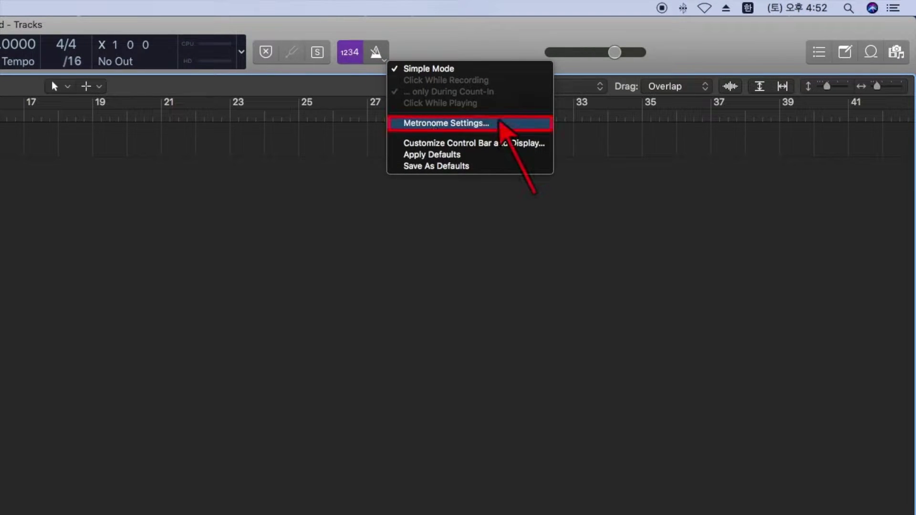
pyautogui.click(500, 124)
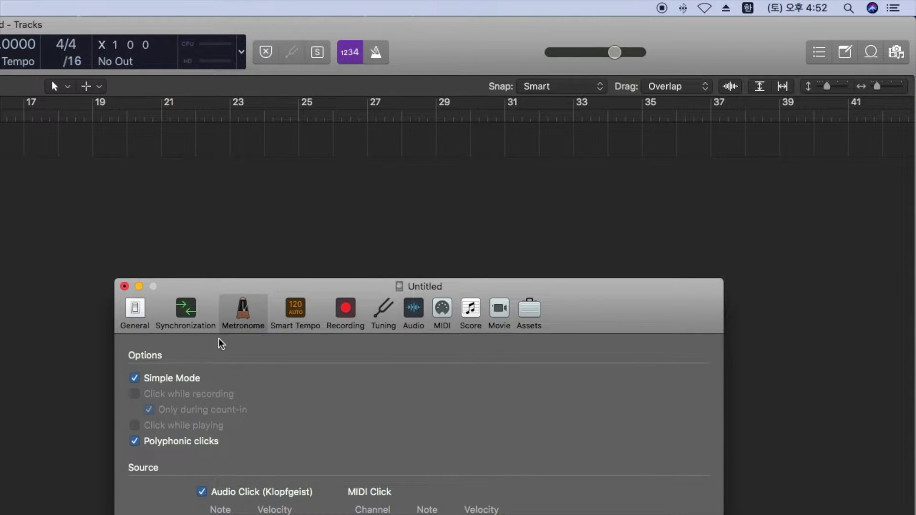
pyautogui.click(134, 378)
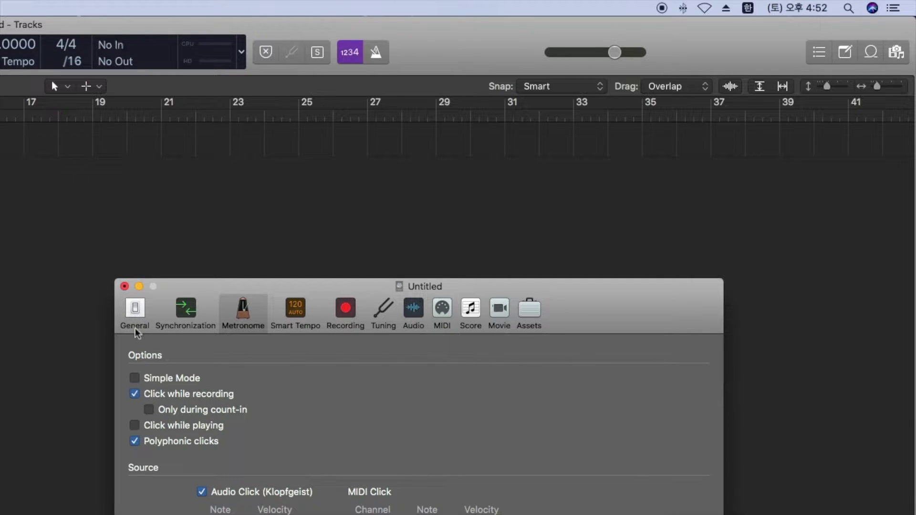
pyautogui.click(124, 287)
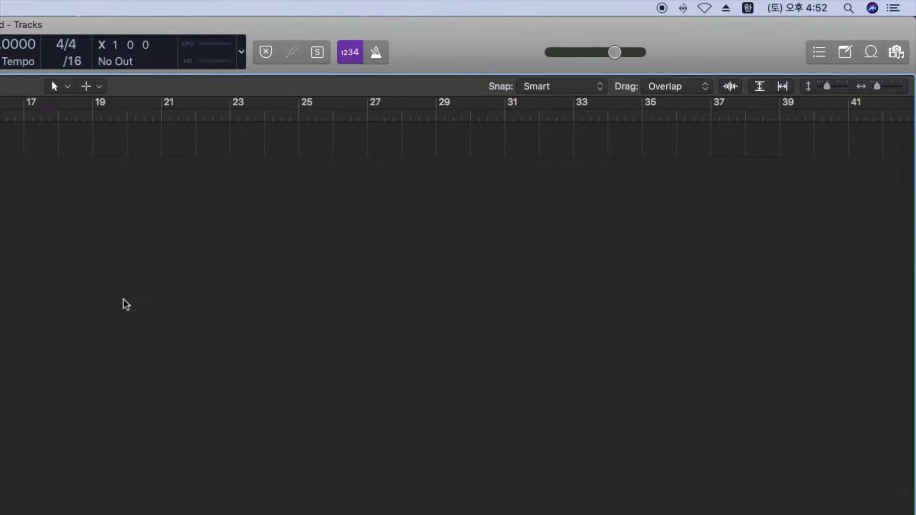
pyautogui.click(386, 61)
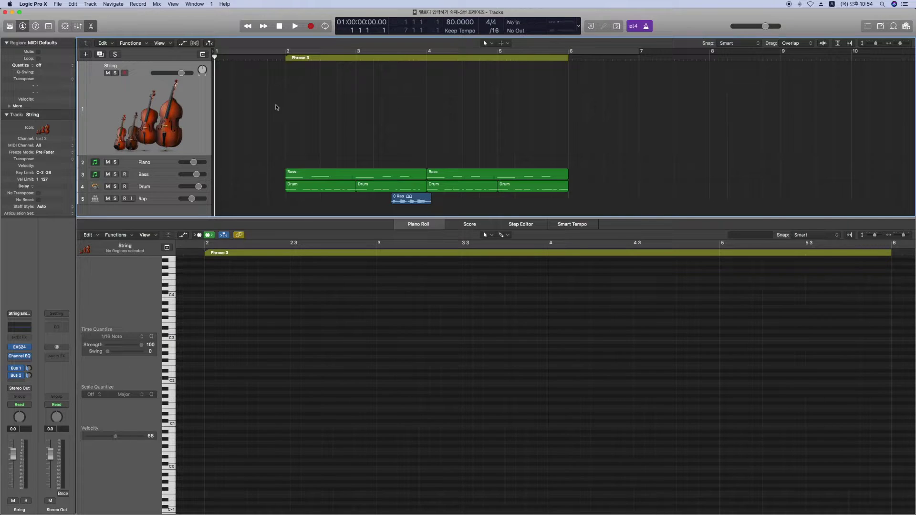
# Record the two-handed melody on the String track over the Phrase 3 section and quantize all its notes to 1/16 Note.
pyautogui.press('r')
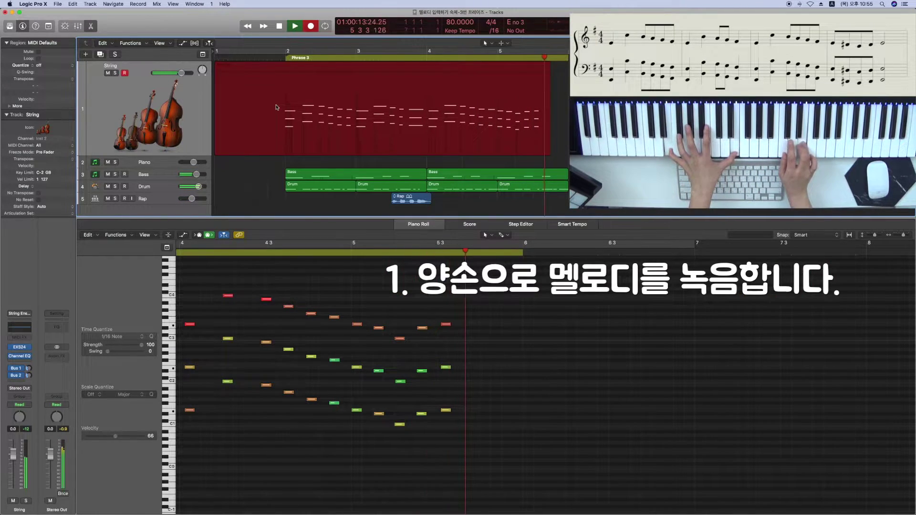
pyautogui.press('space')
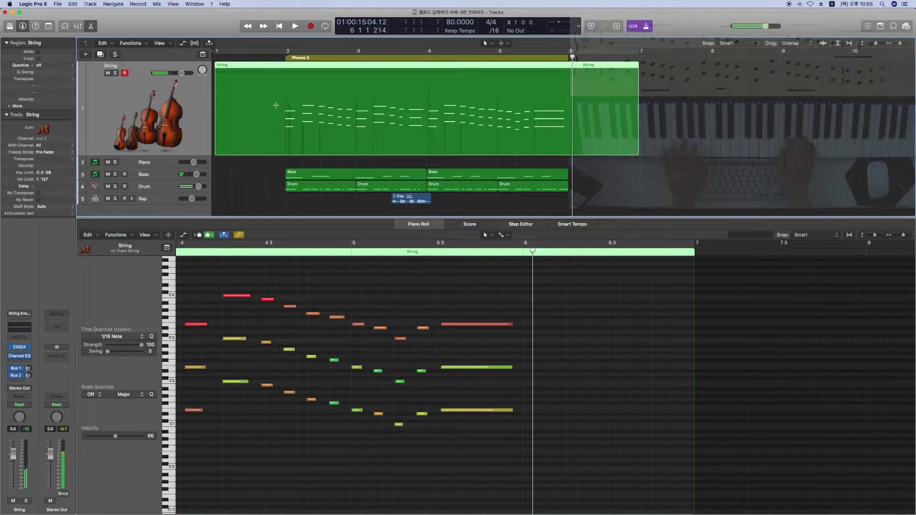
pyautogui.hotkey('ctrl', 'a')
pyautogui.press('super+a')
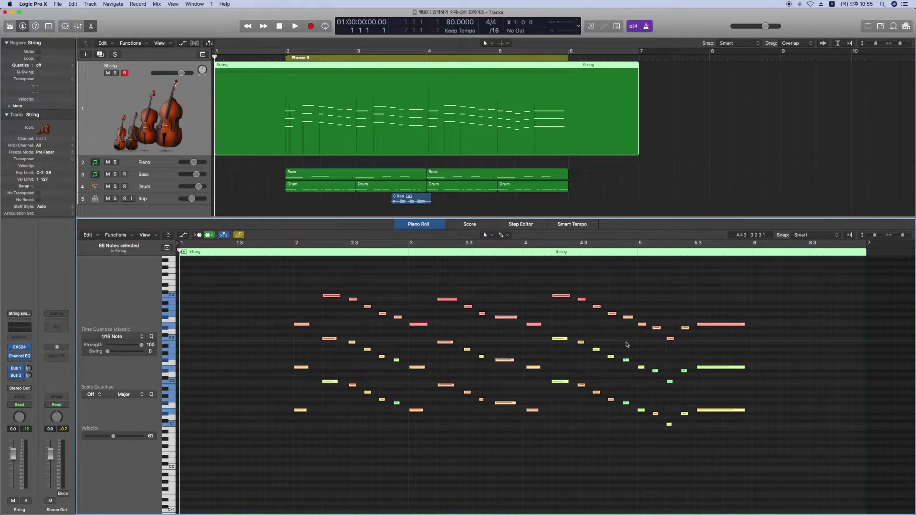
pyautogui.press('q')
pyautogui.click(627, 344)
# Set a cycle range from bar 2 to bar 6, turn the metronome off and play the string phrase through once.
pyautogui.moveTo(295, 243); pyautogui.dragTo(752, 261)
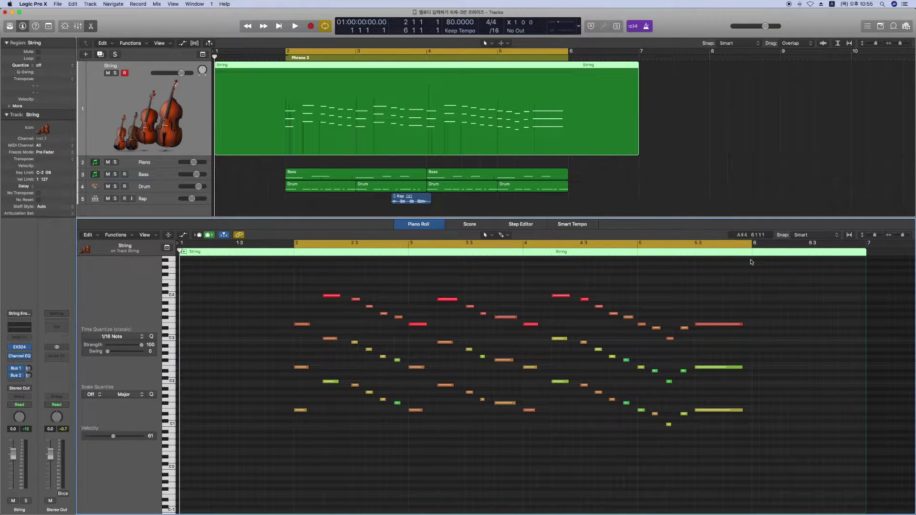
pyautogui.click(648, 32)
pyautogui.press('space')
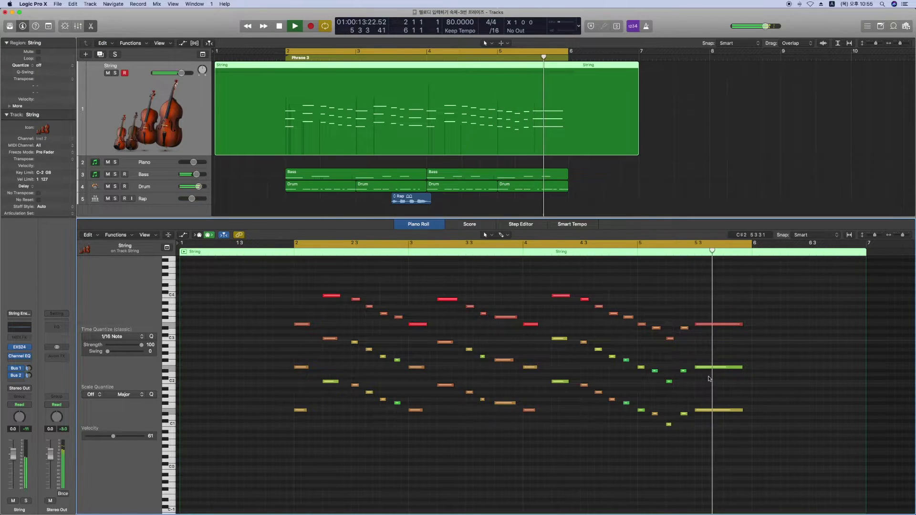
pyautogui.press('space')
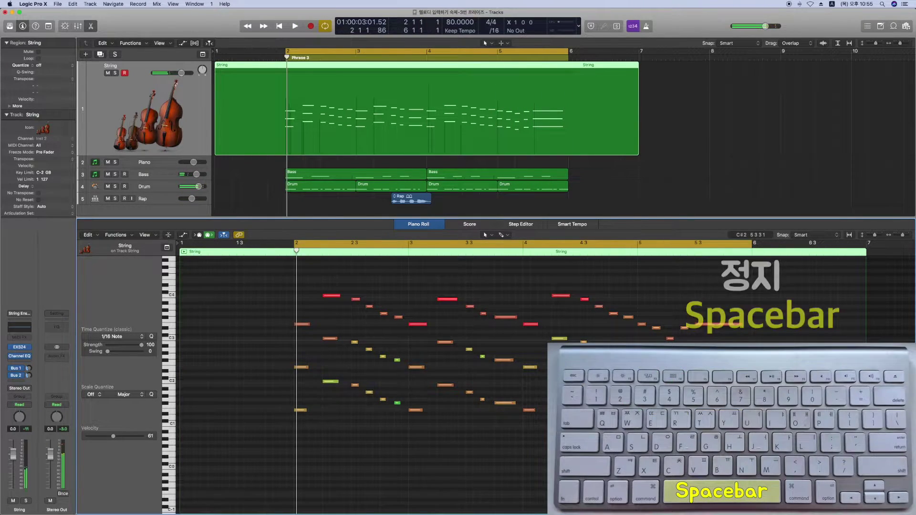
# Delete the two lower octave lines of the recorded string phrase, keeping only the top melody notes.
pyautogui.moveTo(288, 342); pyautogui.dragTo(745, 476)
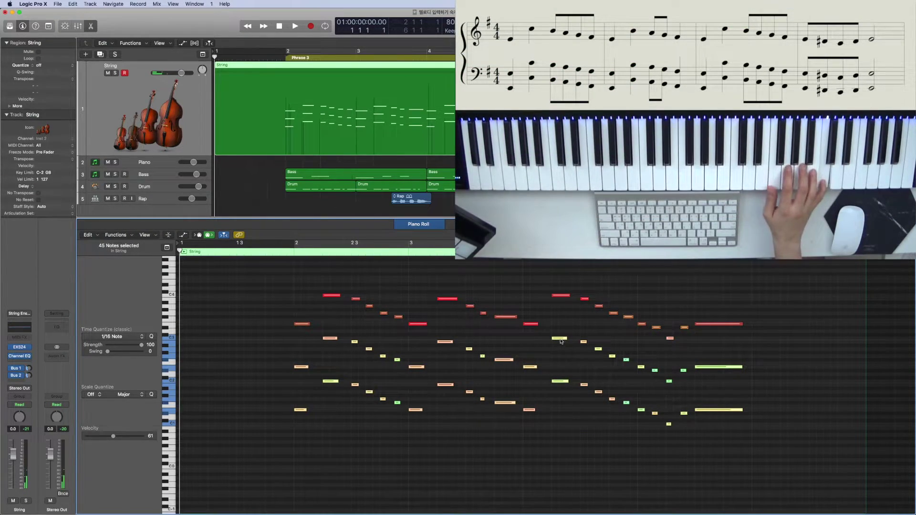
pyautogui.keyDown('shift'); pyautogui.click(670, 340); pyautogui.keyUp('shift')
pyautogui.press('Delete')
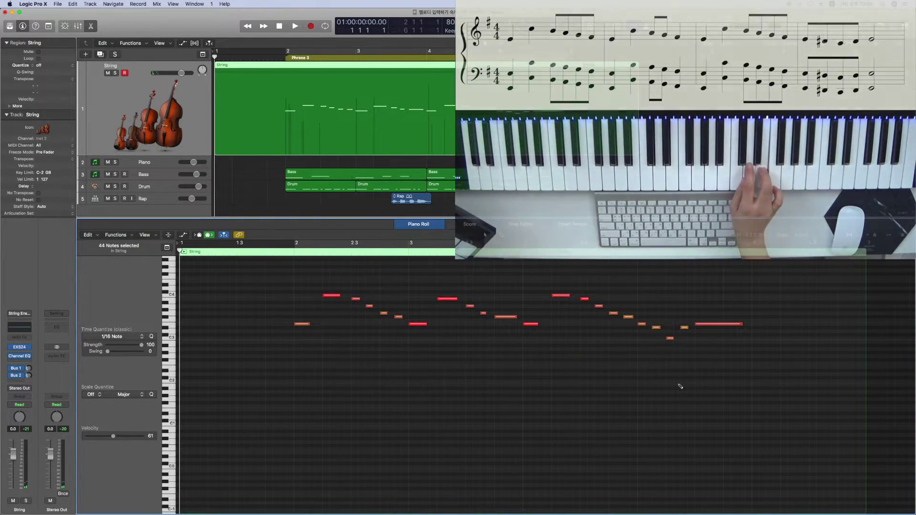
# Copy all notes of the top melody one octave down and set the copies' velocity to 91.
pyautogui.press('super+a')
pyautogui.moveTo(301, 326); pyautogui.dragTo(306, 378)
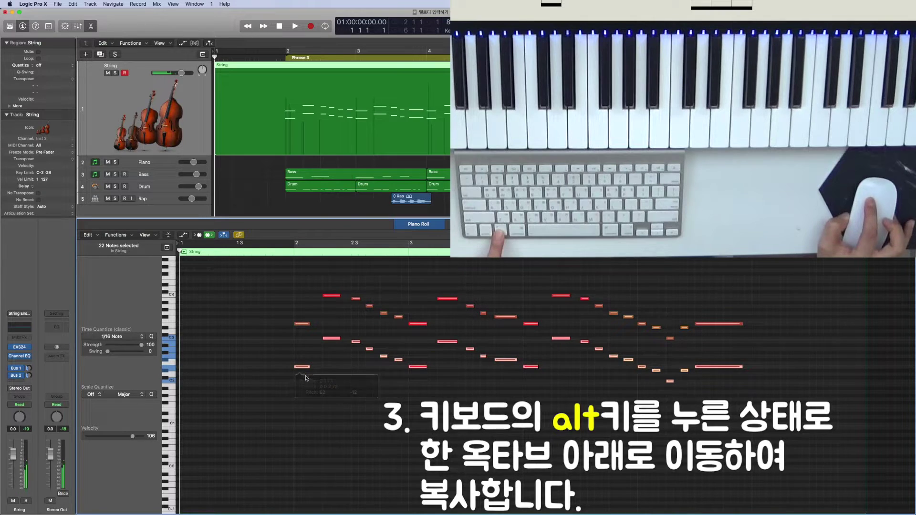
pyautogui.moveTo(132, 436); pyautogui.dragTo(127, 439)
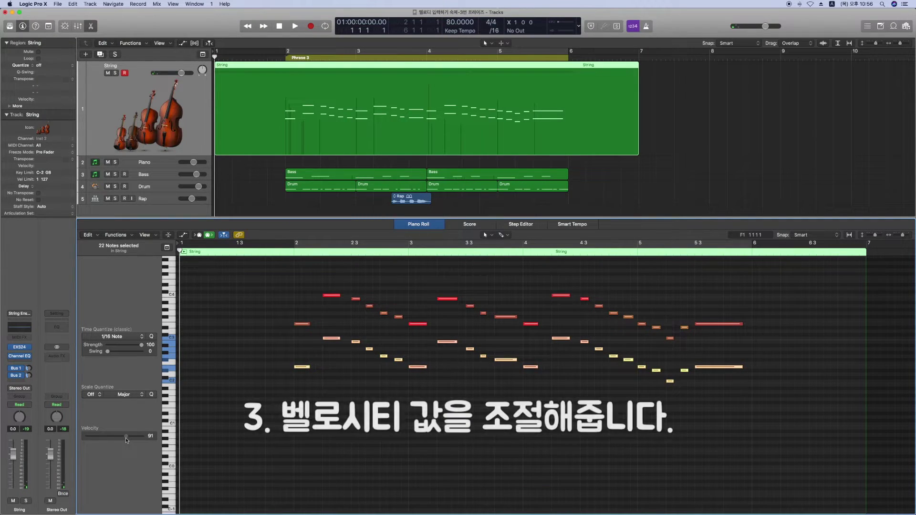
# Copy the lower line another octave down, set the copies' velocity to 79 and deselect the notes.
pyautogui.moveTo(302, 367); pyautogui.dragTo(302, 409)
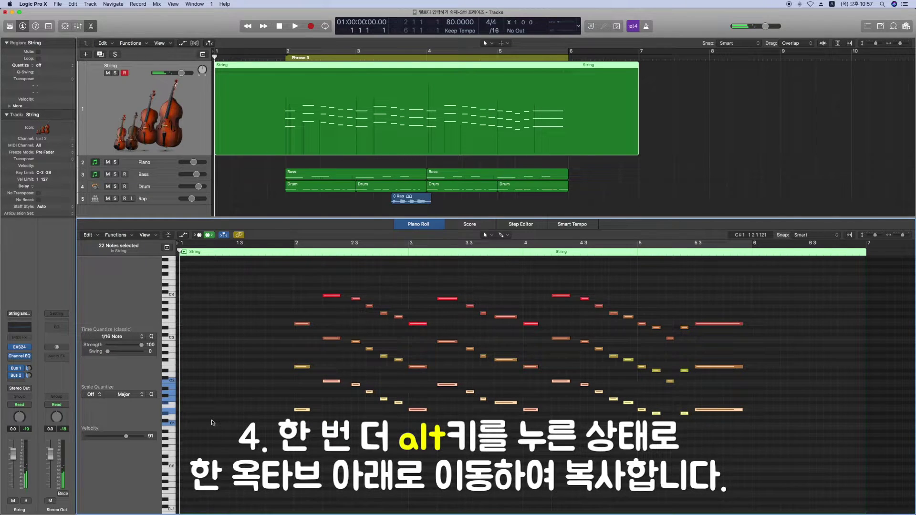
pyautogui.moveTo(127, 437); pyautogui.dragTo(124, 440)
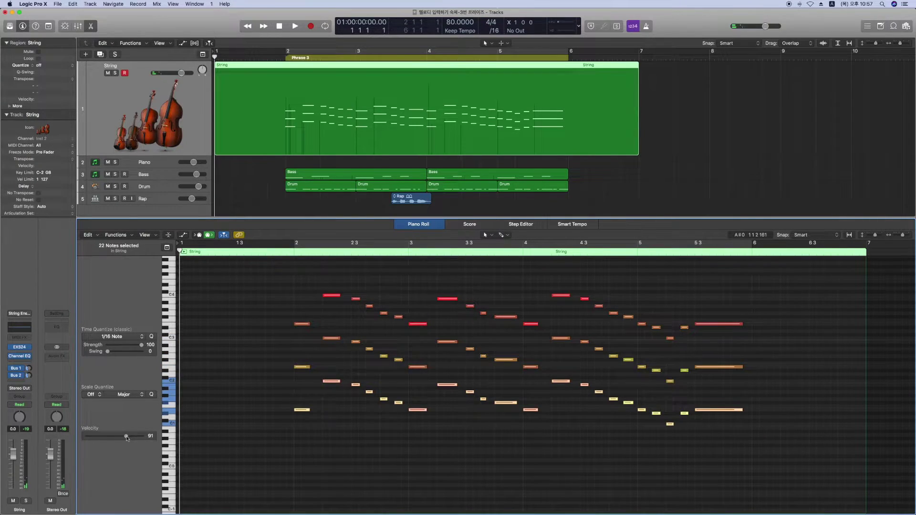
pyautogui.moveTo(127, 437); pyautogui.dragTo(123, 438)
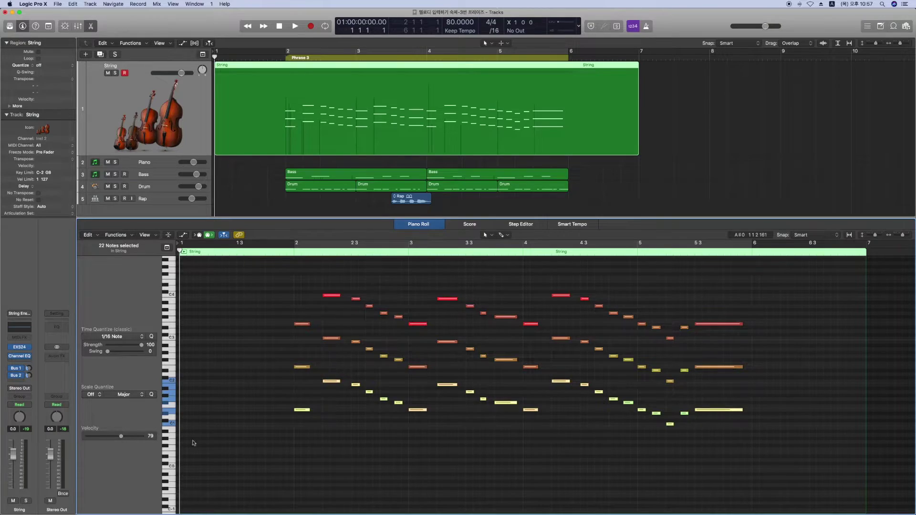
pyautogui.click(381, 461)
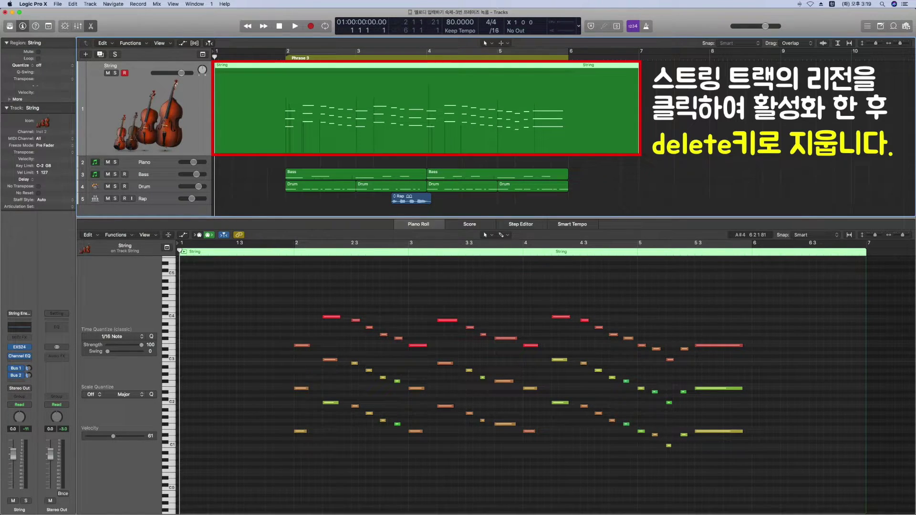
# Clear the String track's region, record the four-note low pattern at bar 2 of Phrase 2 and return to the project start.
pyautogui.press('Delete')
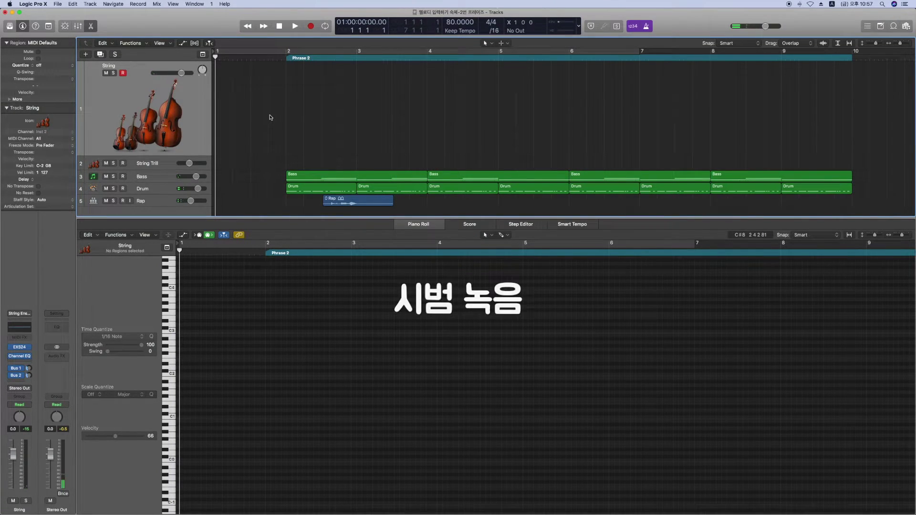
pyautogui.press('r')
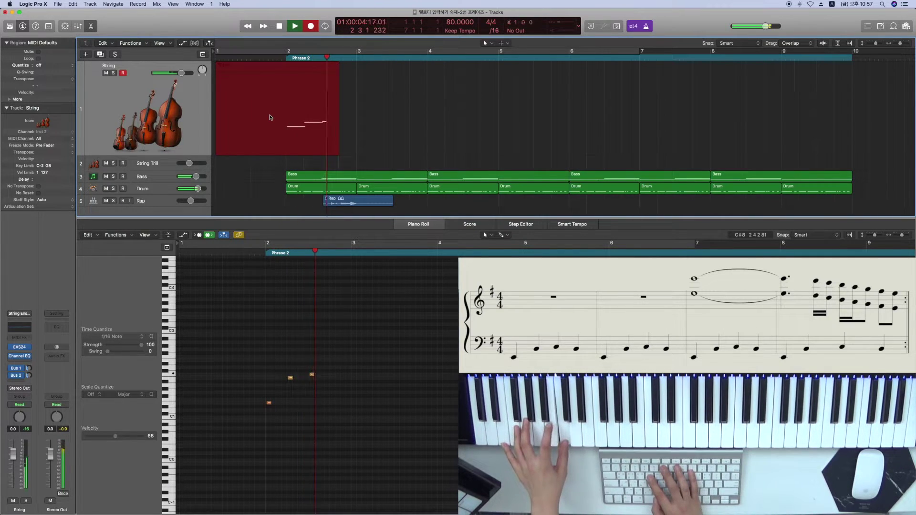
pyautogui.press('space')
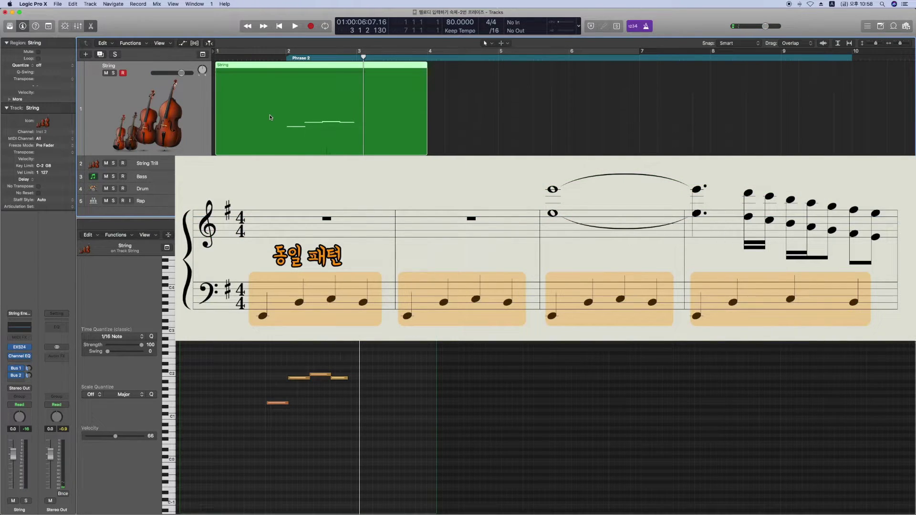
pyautogui.press('Return')
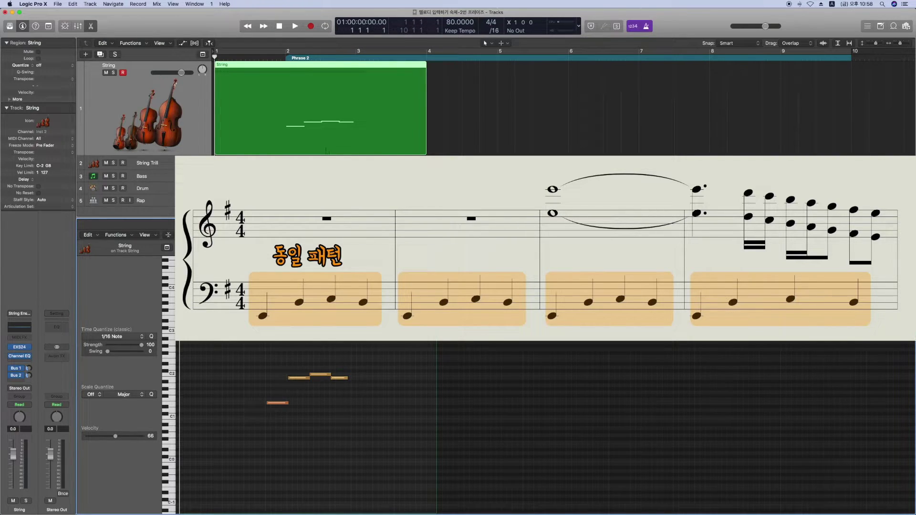
# Quantize all four pattern notes to 1/16 Note and extend their ends to the following notes.
pyautogui.press('super+a')
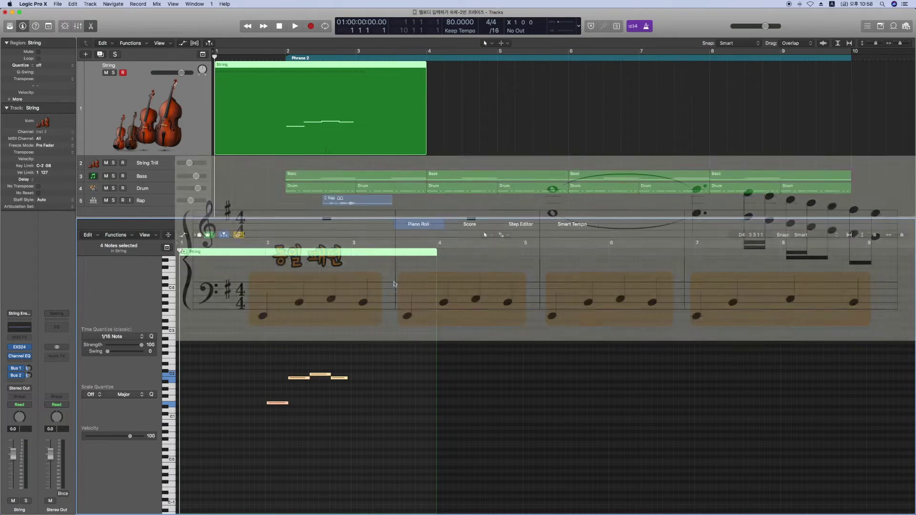
pyautogui.press('q')
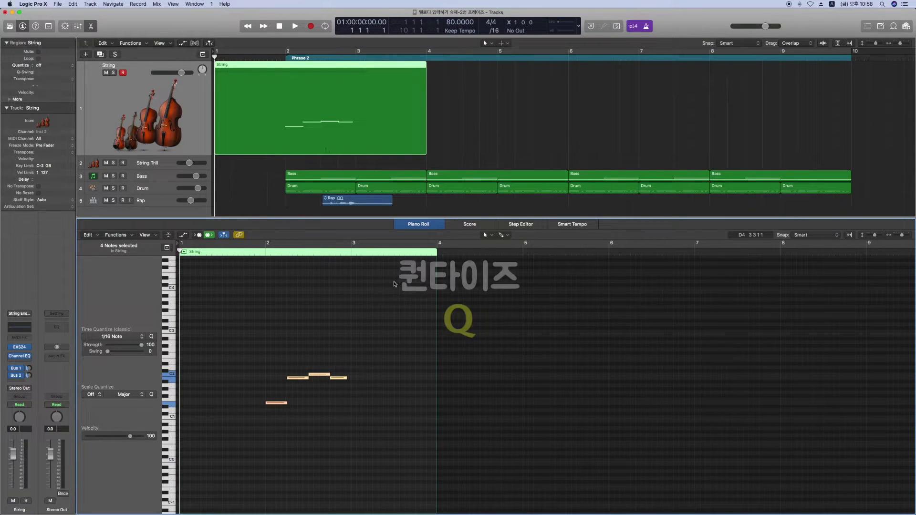
pyautogui.hotkey('shift', '\\')
# Repeat the four-note pattern three times so it fills bars 2 through 5.
pyautogui.press('super+r')
pyautogui.press('super+r')
pyautogui.press('super+r')
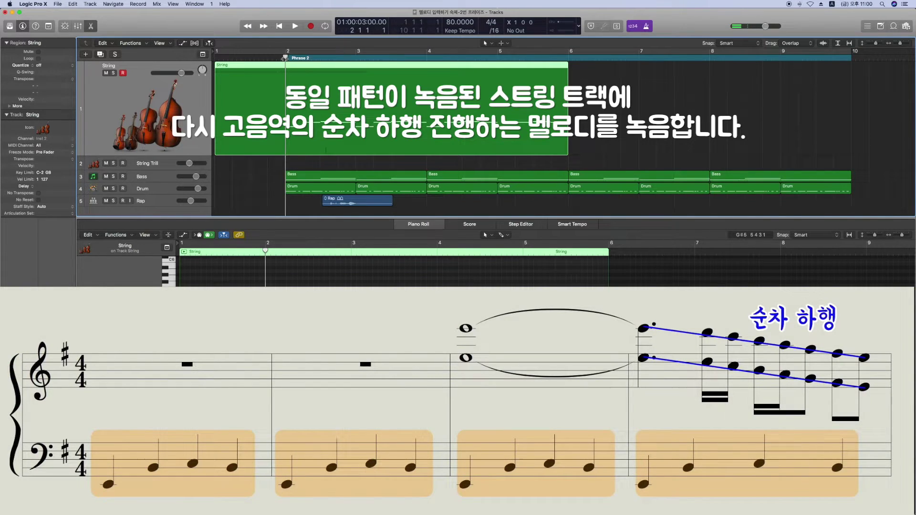
# Play from bar 2 and punch in a recording of the high descending octave melody on the String track over bars 4 and 5.
pyautogui.click(662, 139)
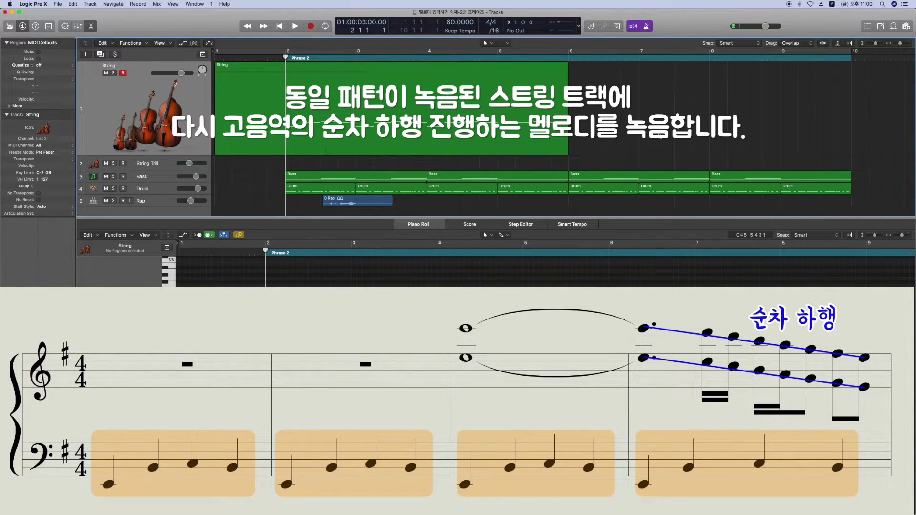
pyautogui.press('space')
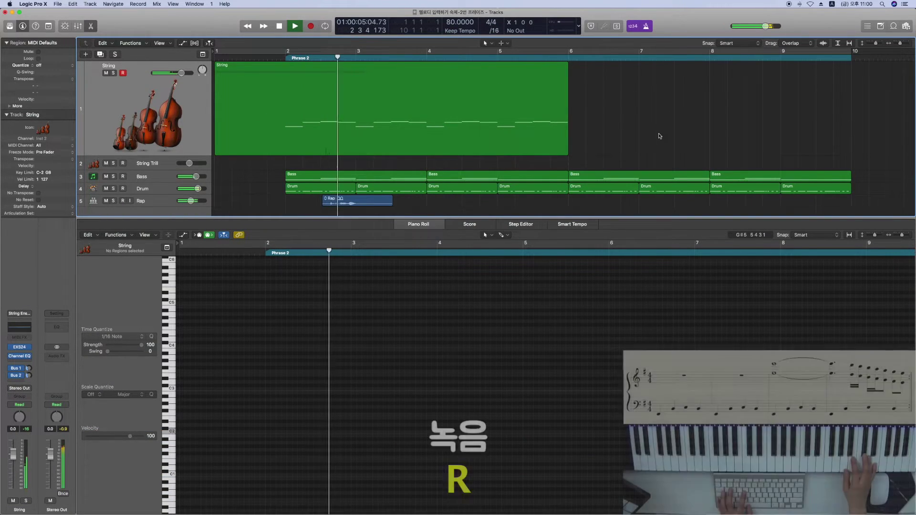
pyautogui.press('r')
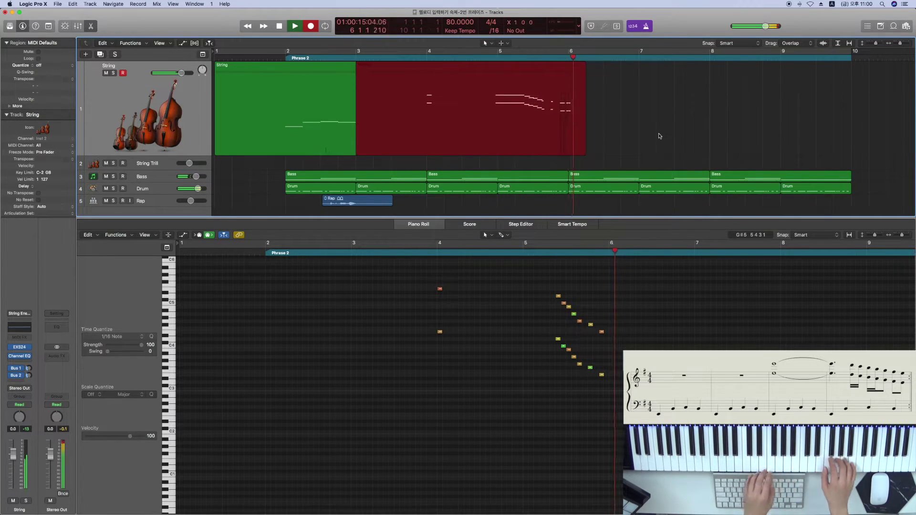
pyautogui.press('space')
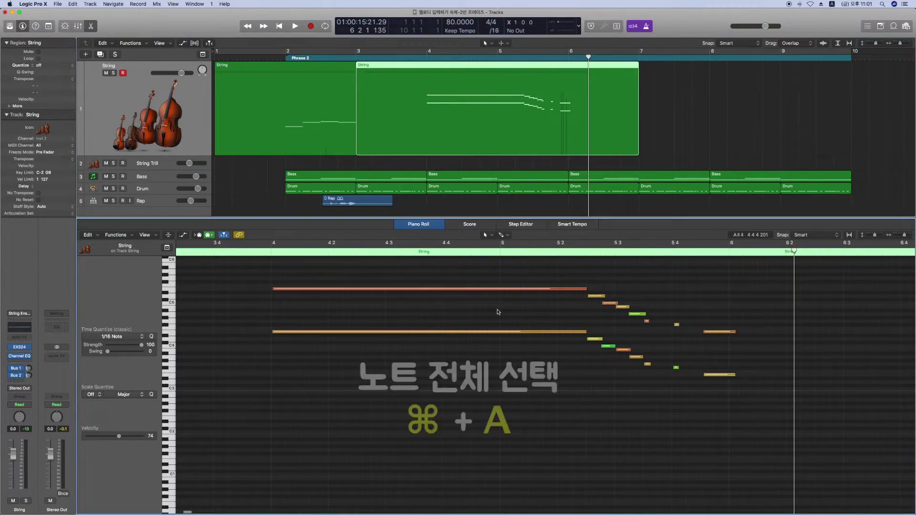
# Quantize the descending melody to 1/16 Note and copy its upper line one octave down with velocity 76.
pyautogui.press('super+a')
pyautogui.press('q')
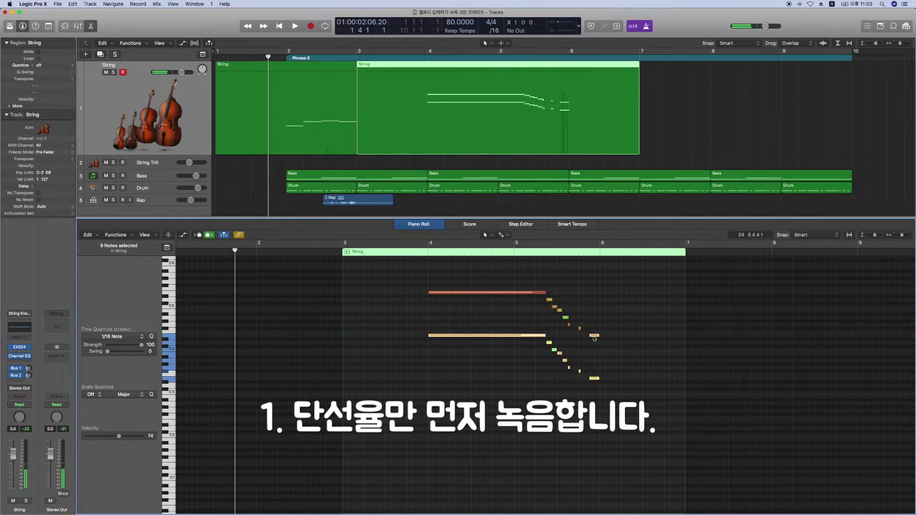
pyautogui.moveTo(435, 293); pyautogui.dragTo(436, 337)
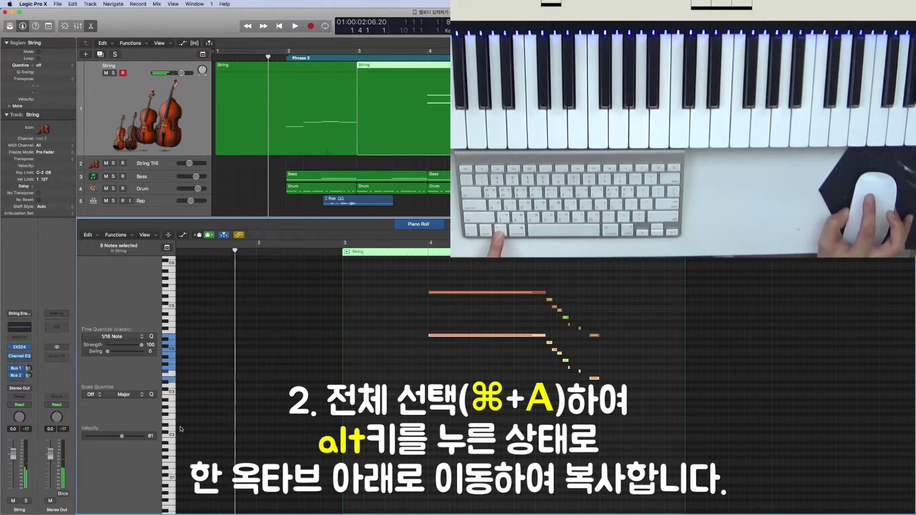
pyautogui.moveTo(122, 436); pyautogui.dragTo(121, 438)
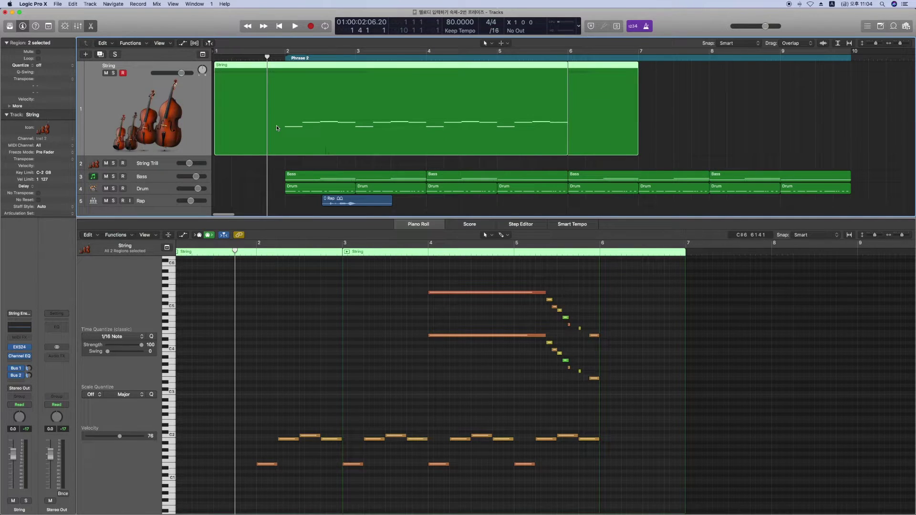
# Join the two overlapping String regions into one with the Glue Tool and switch back to the Pointer Tool.
pyautogui.press('t')
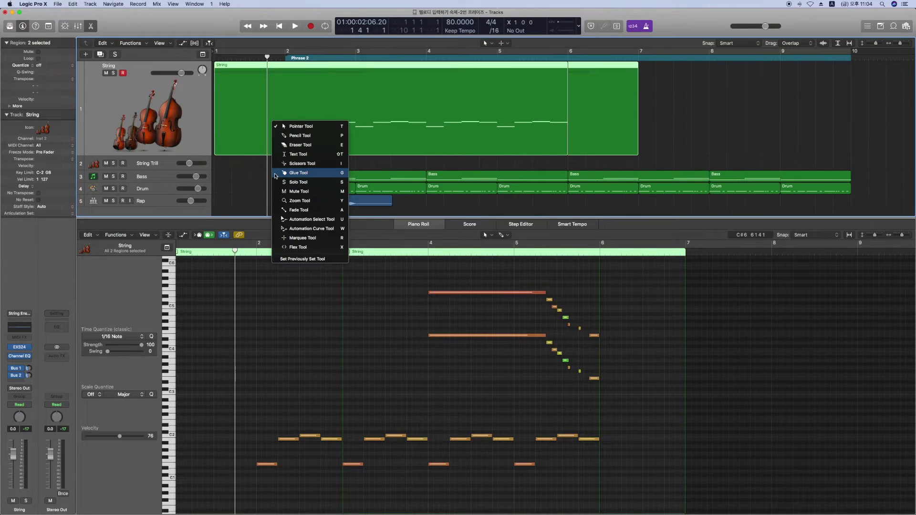
pyautogui.click(276, 174)
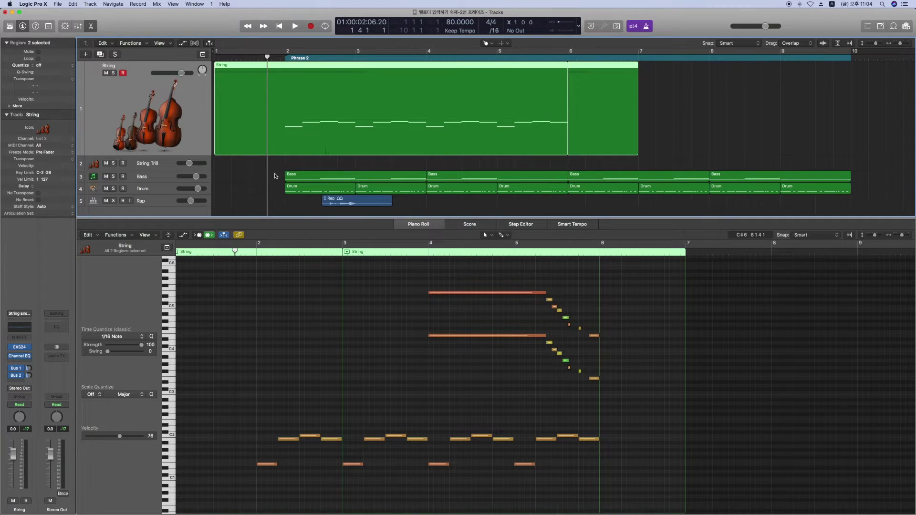
pyautogui.hscroll(-1, 609, 131)
pyautogui.click(609, 130)
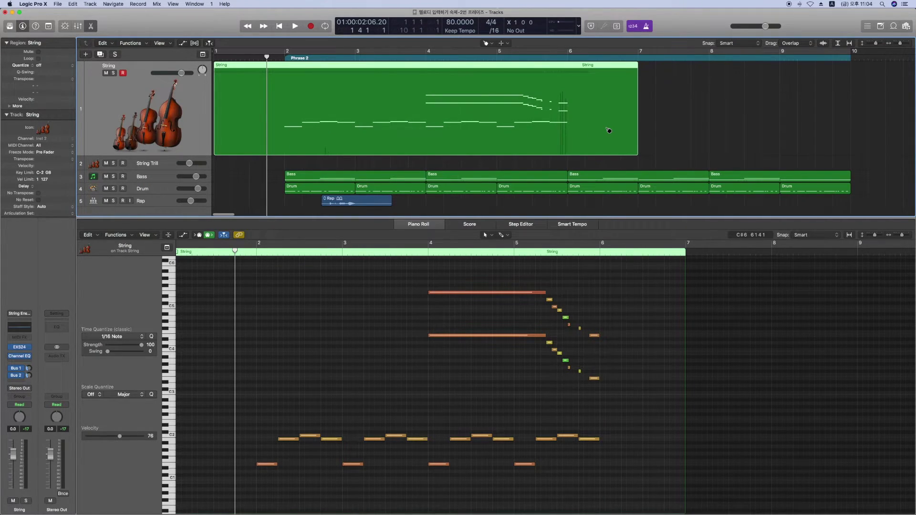
pyautogui.press('t')
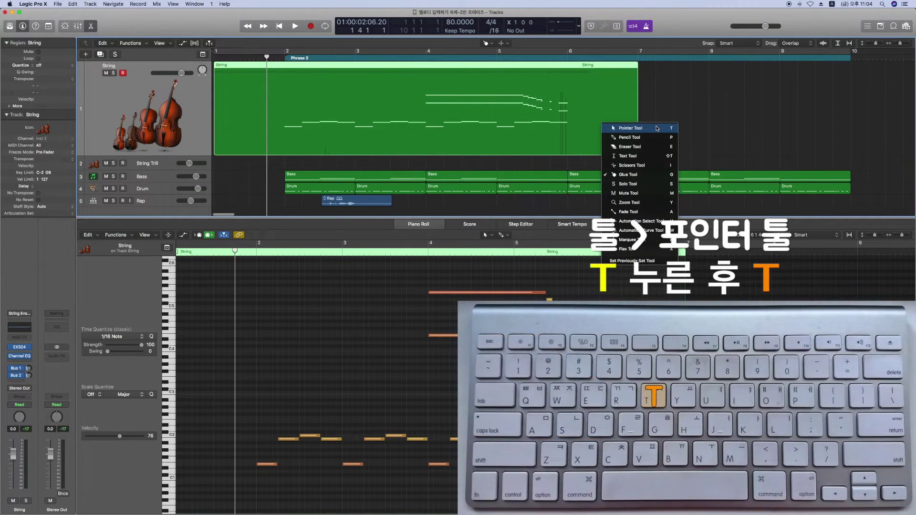
pyautogui.click(656, 128)
pyautogui.click(659, 124)
pyautogui.click(602, 126)
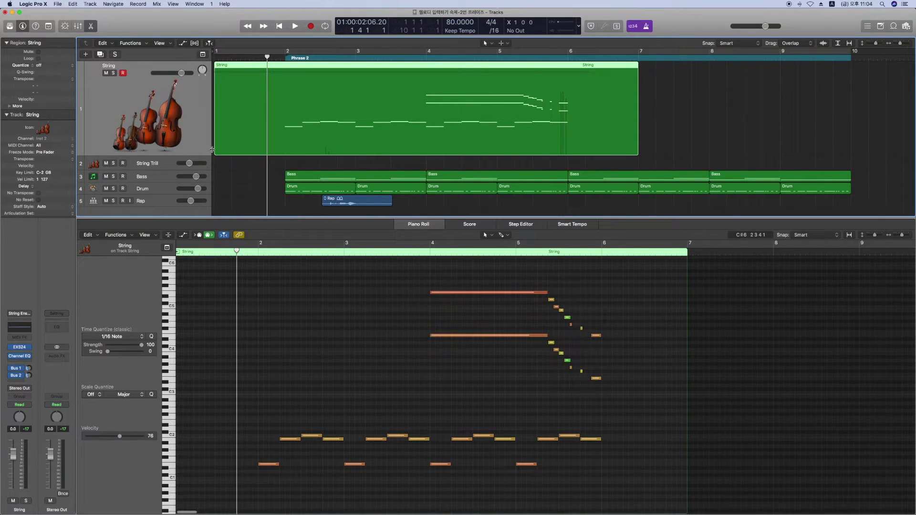
# Trim the joined String region to span bar 2 to bar 6 and repeat it once directly after itself.
pyautogui.moveTo(212, 150); pyautogui.dragTo(286, 154)
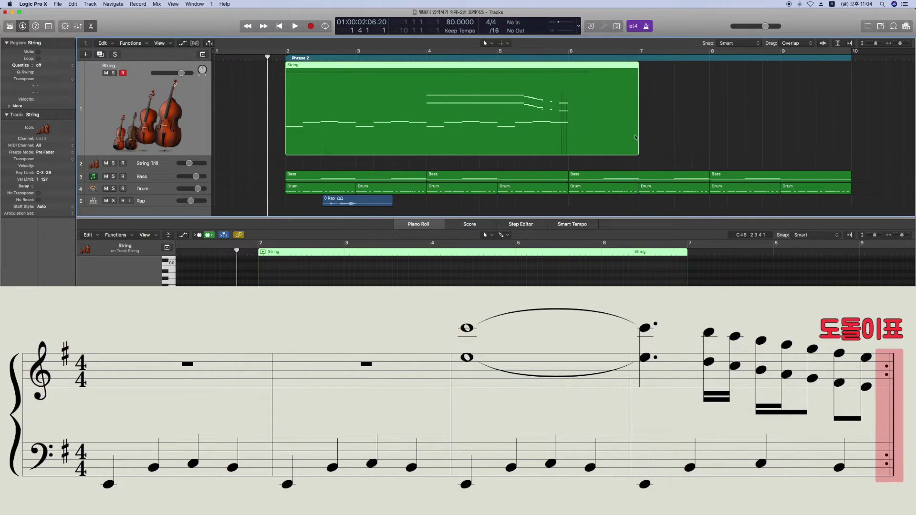
pyautogui.moveTo(637, 138); pyautogui.dragTo(563, 140)
pyautogui.click(609, 135)
pyautogui.click(480, 129)
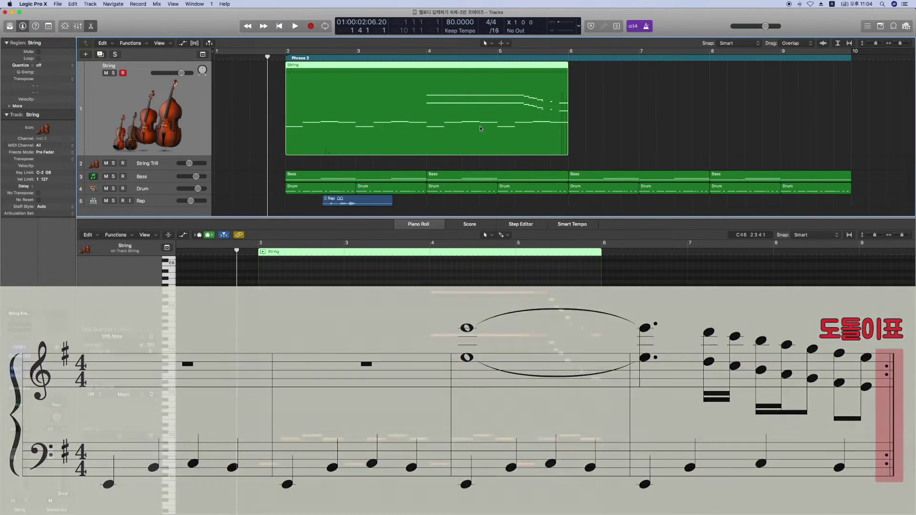
pyautogui.press('super+r')
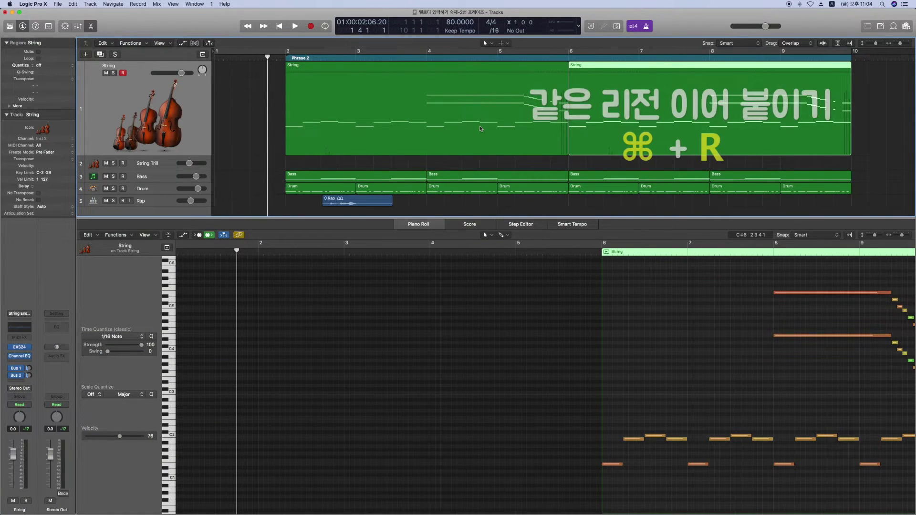
# Show both String regions' notes together and delete the two long sustained notes at bar 8 in the repeated region.
pyautogui.click(615, 125)
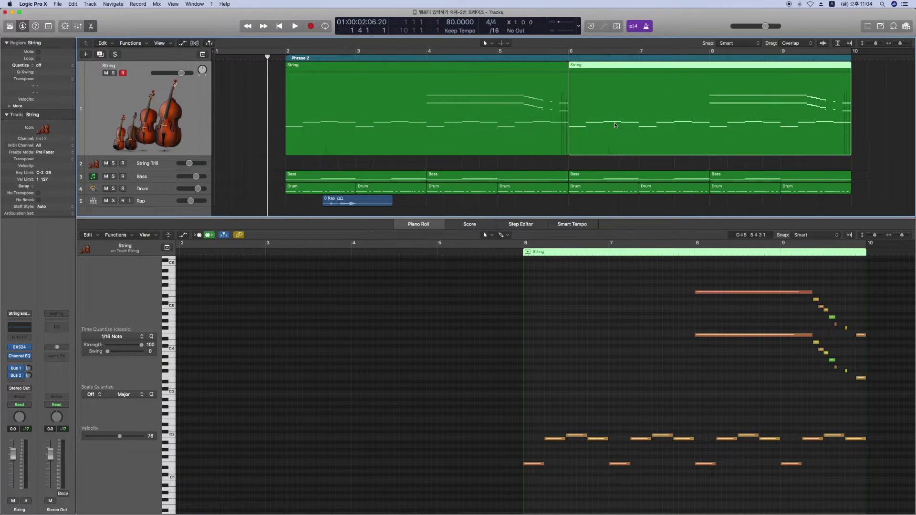
pyautogui.keyDown('shift'); pyautogui.click(512, 129); pyautogui.keyUp('shift')
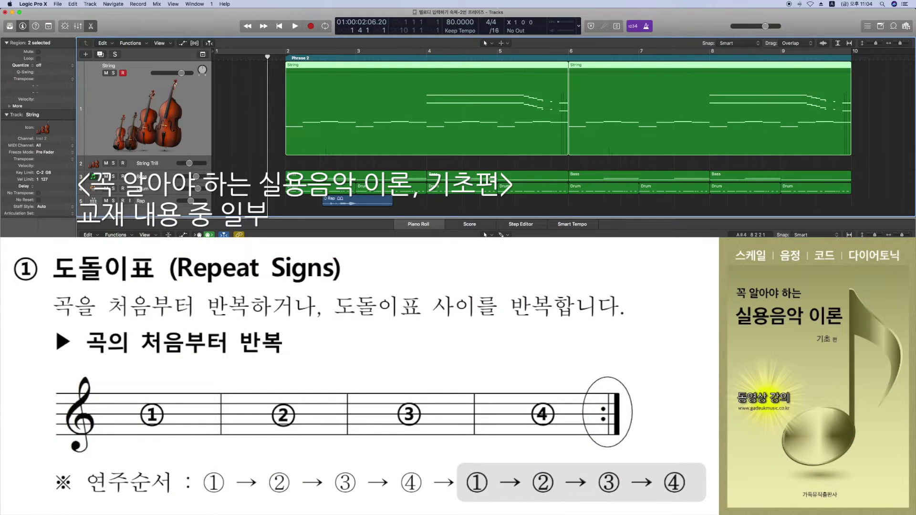
pyautogui.click(496, 362)
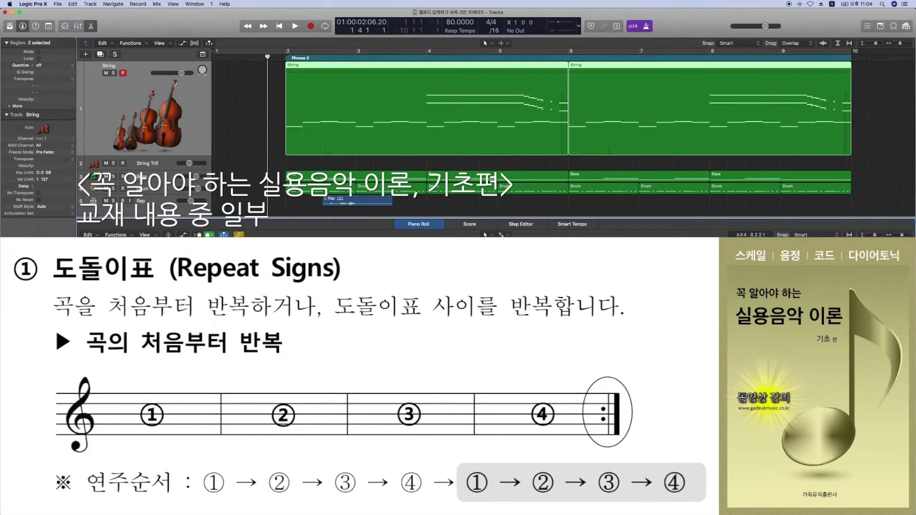
pyautogui.click(595, 169)
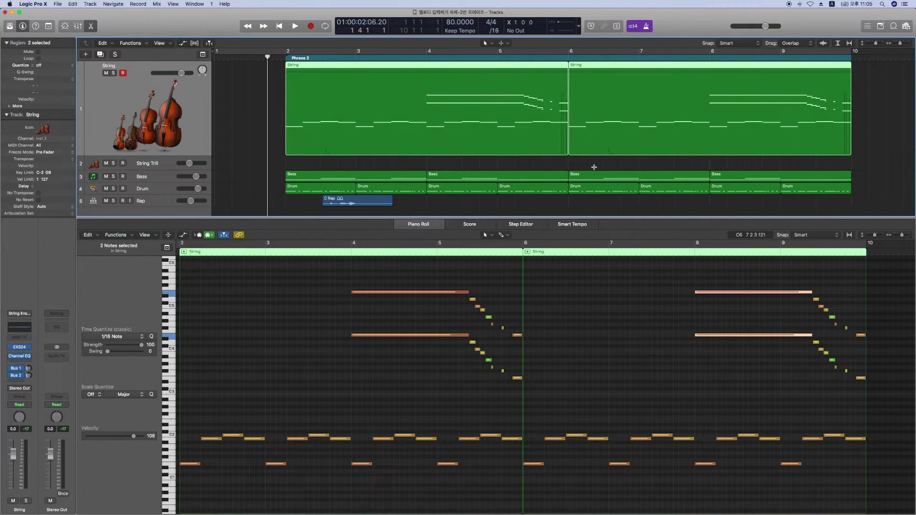
pyautogui.press('Delete')
pyautogui.click(594, 169)
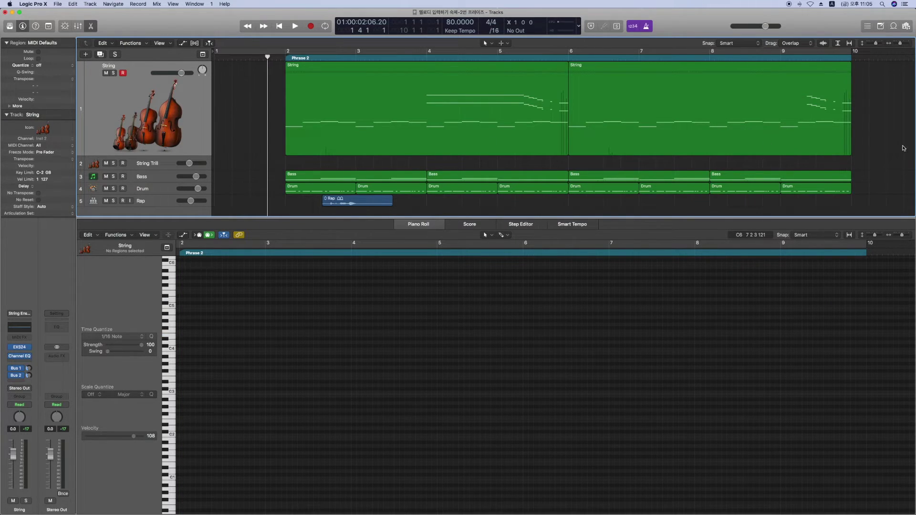
# Record the two sustained trill notes at bar 8 on the String Trill track, starting from bar 6, and play the phrase back from bar 2.
pyautogui.click(151, 162)
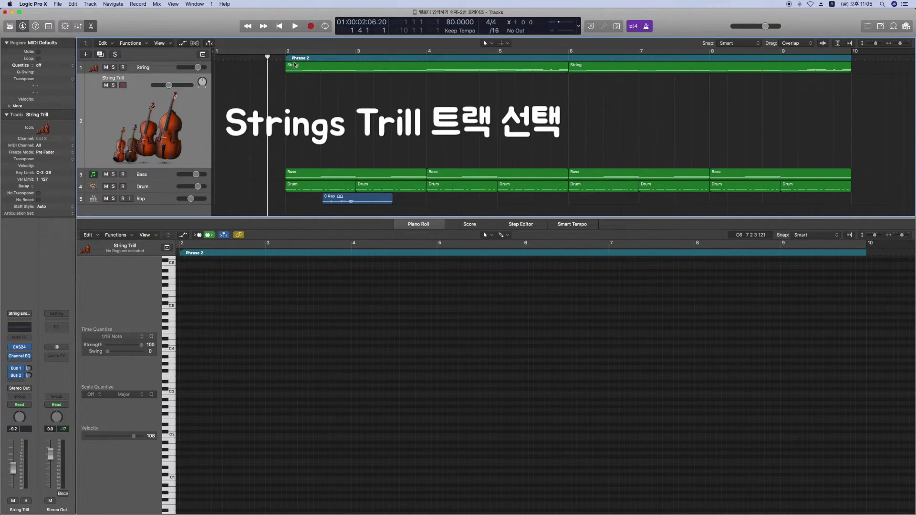
pyautogui.click(567, 57)
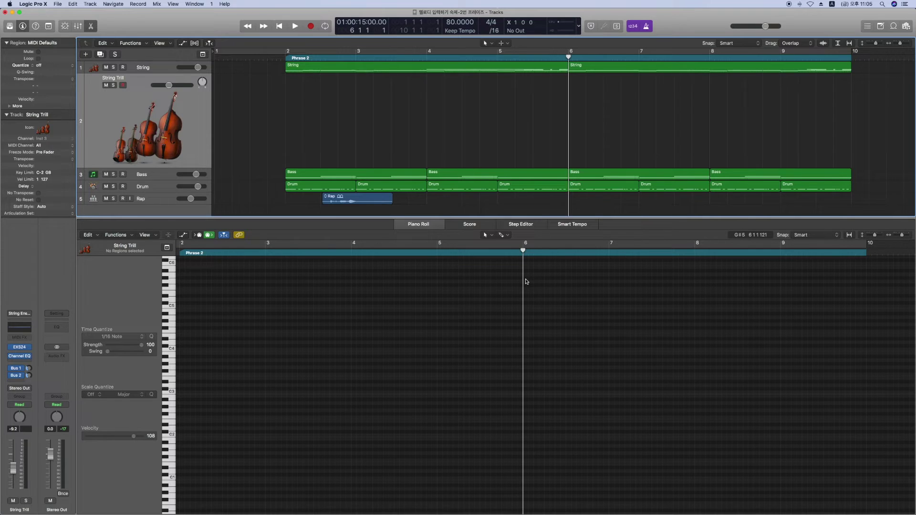
pyautogui.press('space')
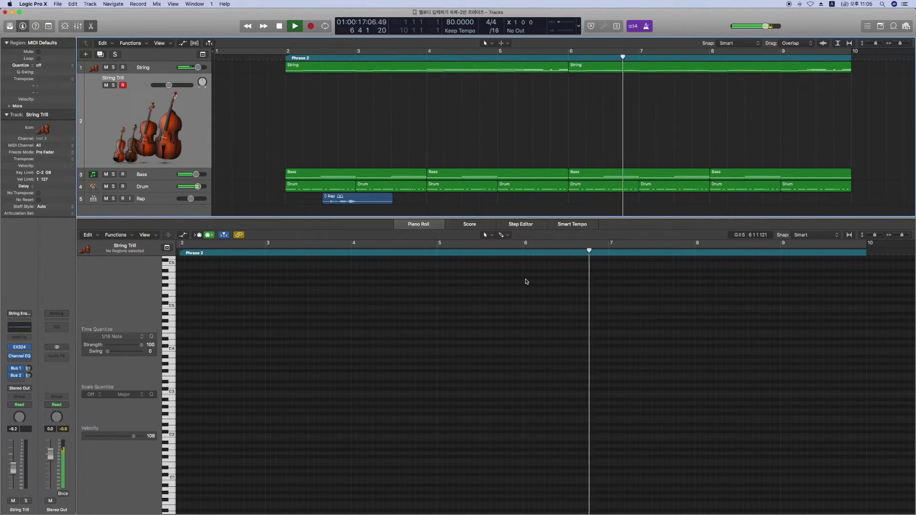
pyautogui.press('r')
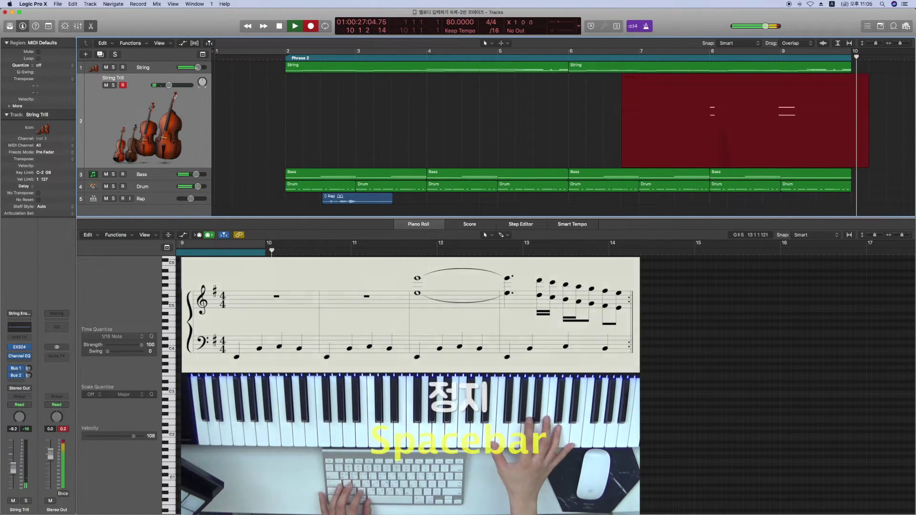
pyautogui.press('space')
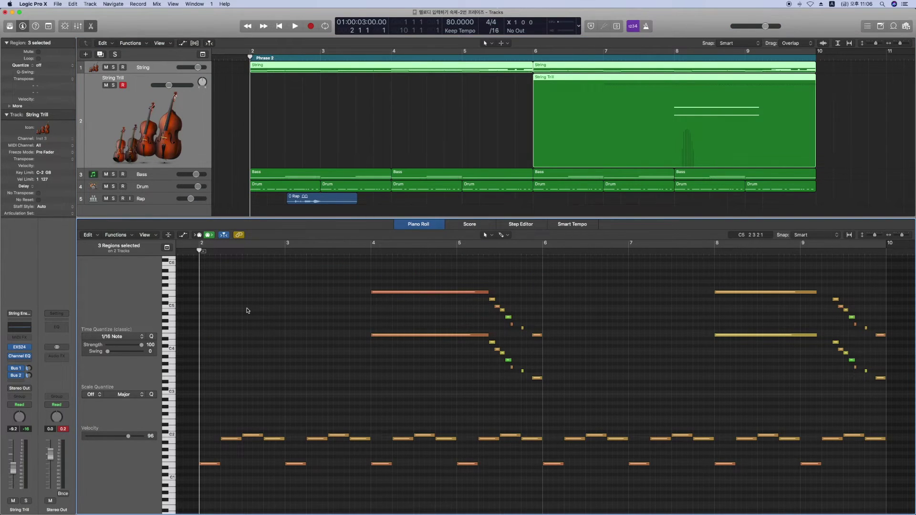
pyautogui.press('space')
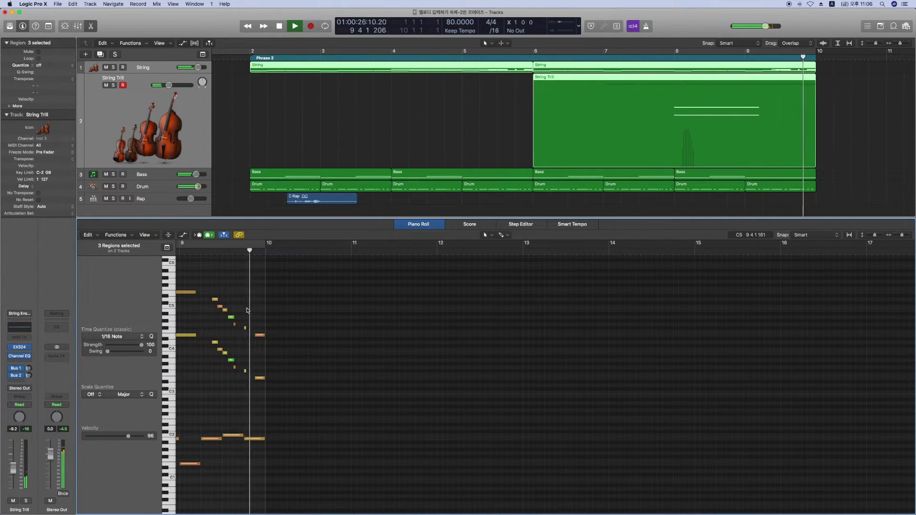
pyautogui.press('space')
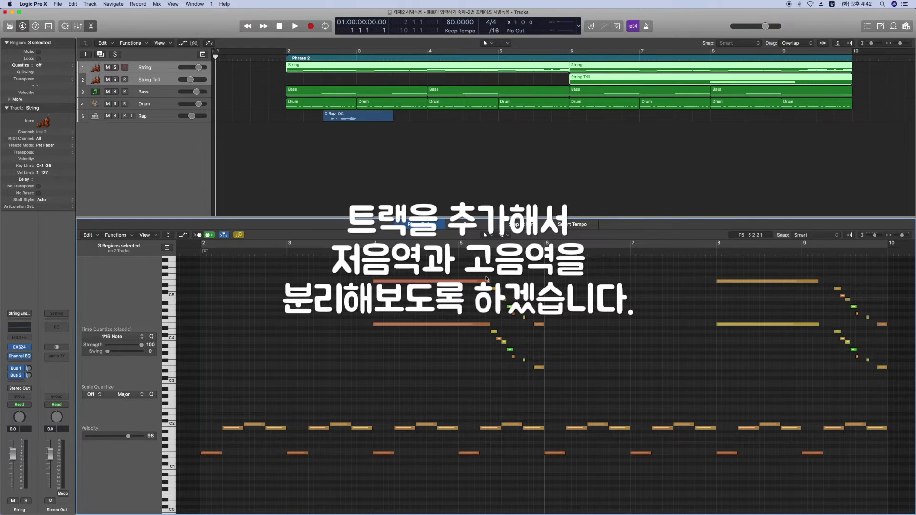
# Create one new software instrument track with an empty channel strip directly below the String track.
pyautogui.click(265, 174)
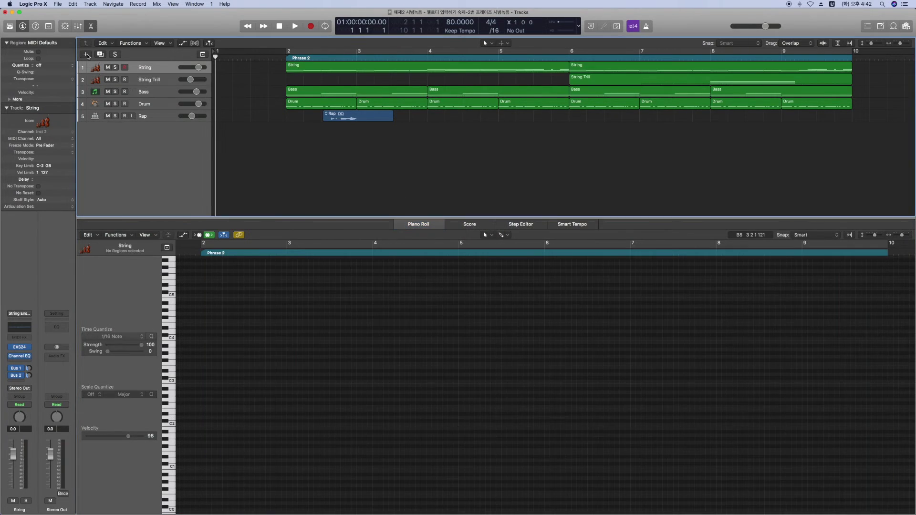
pyautogui.click(86, 54)
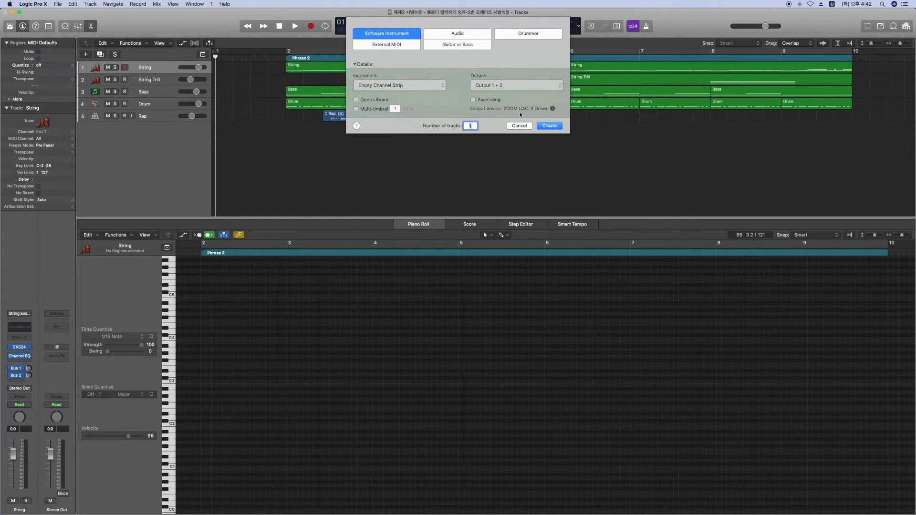
pyautogui.click(549, 126)
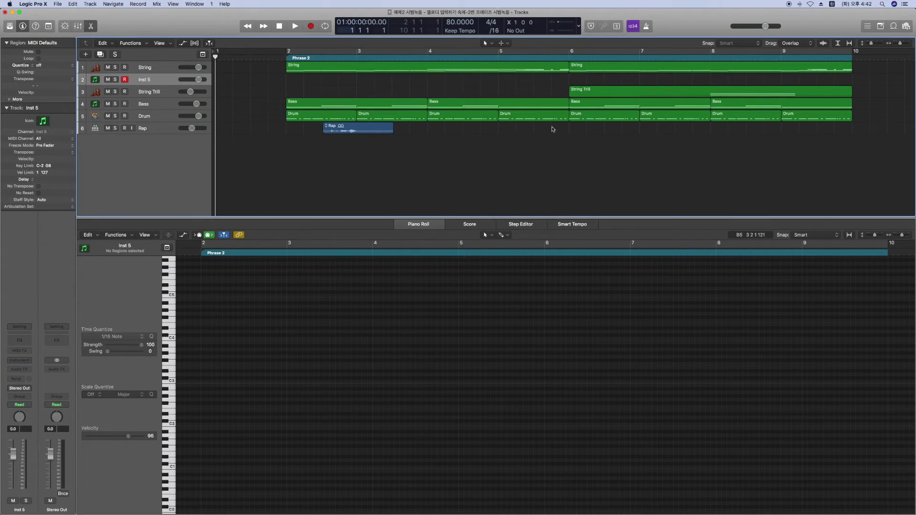
# Load the Cellos patch from the Orchestral Strings sounds onto the new track and close the Library.
pyautogui.press('y')
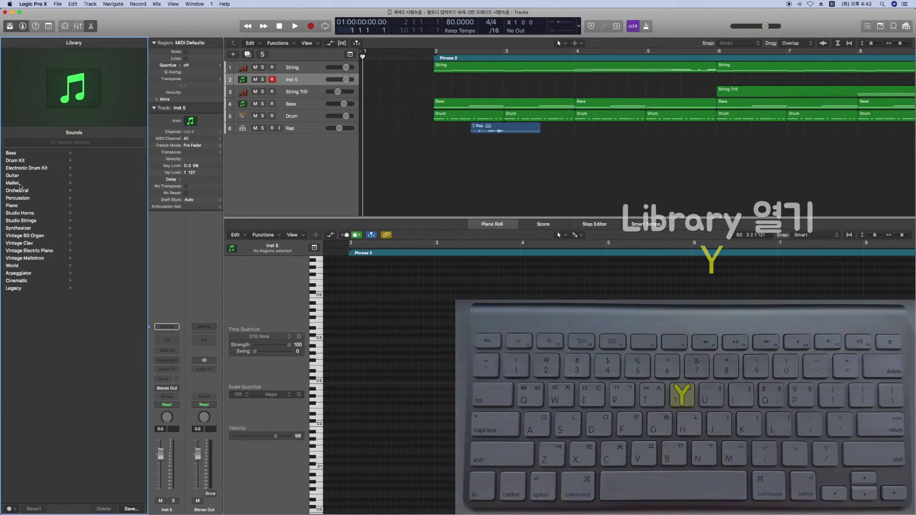
pyautogui.click(36, 193)
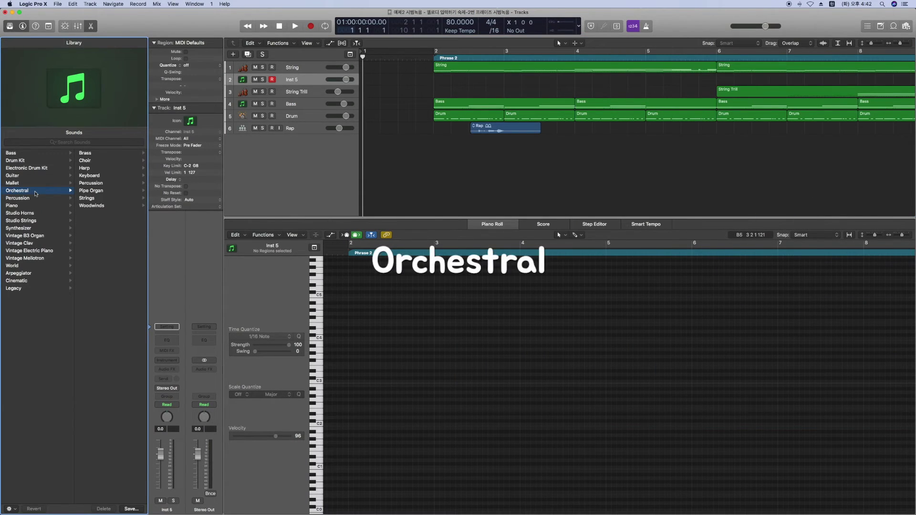
pyautogui.click(88, 198)
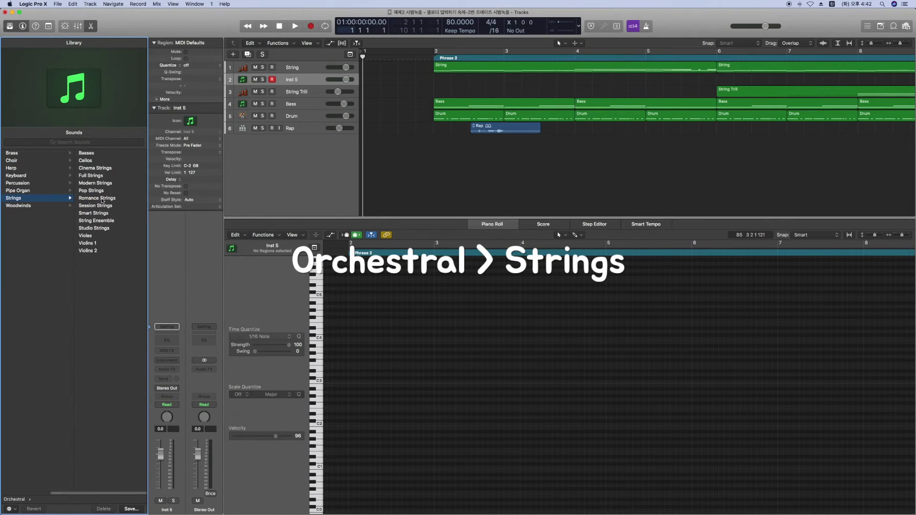
pyautogui.click(92, 162)
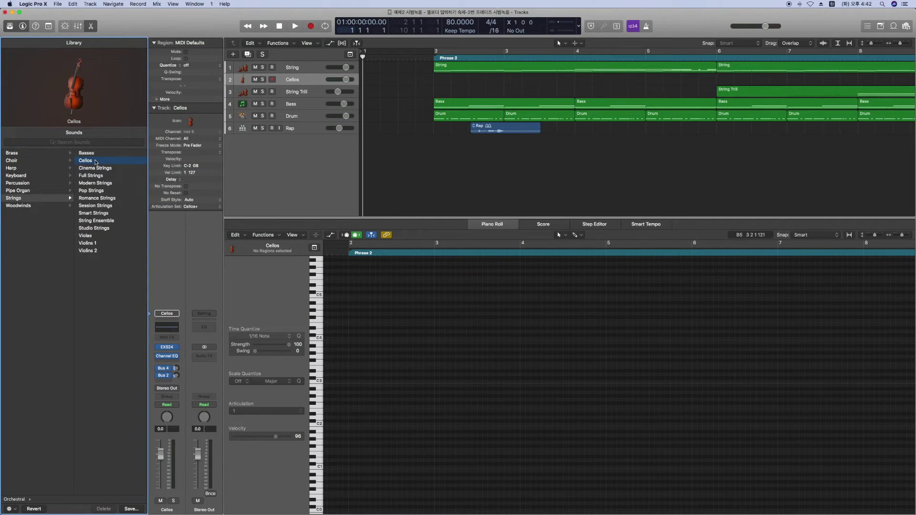
pyautogui.click(10, 26)
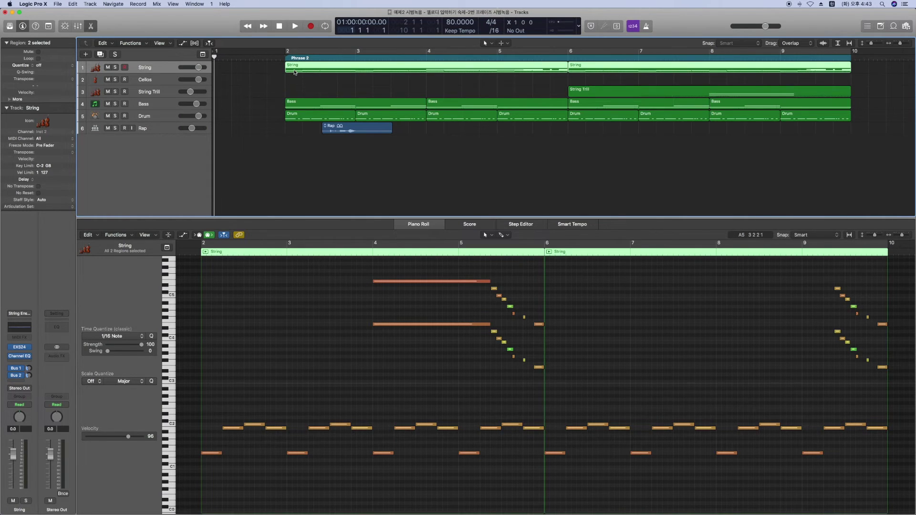
# Copy both String regions onto the Cellos track and delete all low-register notes from the String track's regions.
pyautogui.moveTo(294, 73); pyautogui.dragTo(294, 79)
pyautogui.press('alt')
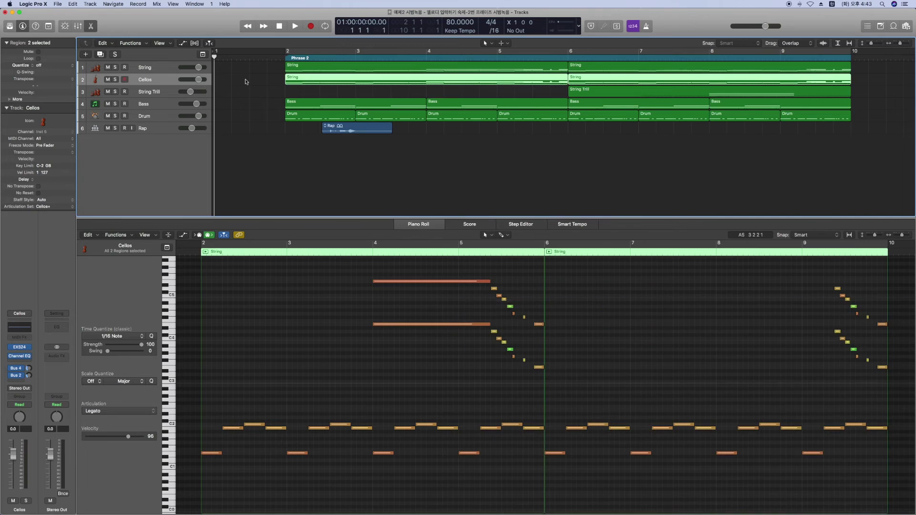
pyautogui.click(143, 67)
pyautogui.moveTo(873, 489); pyautogui.dragTo(205, 407)
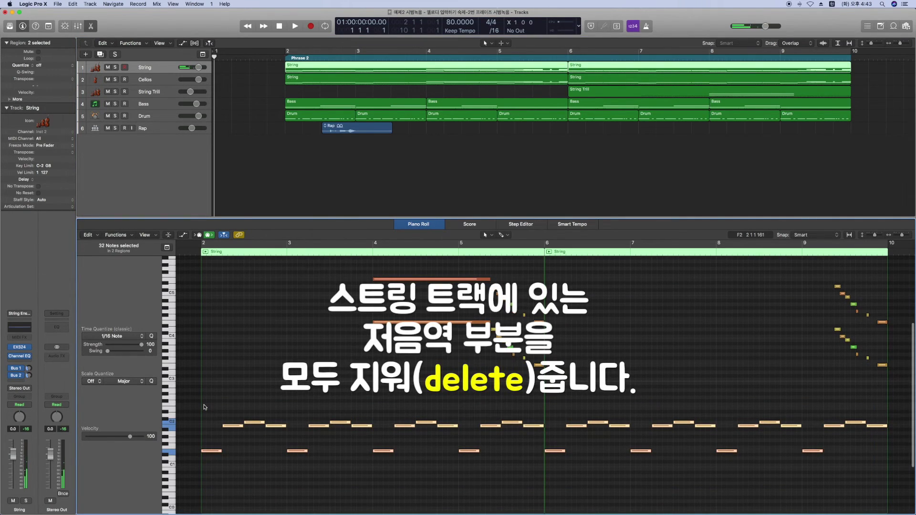
pyautogui.press('Delete')
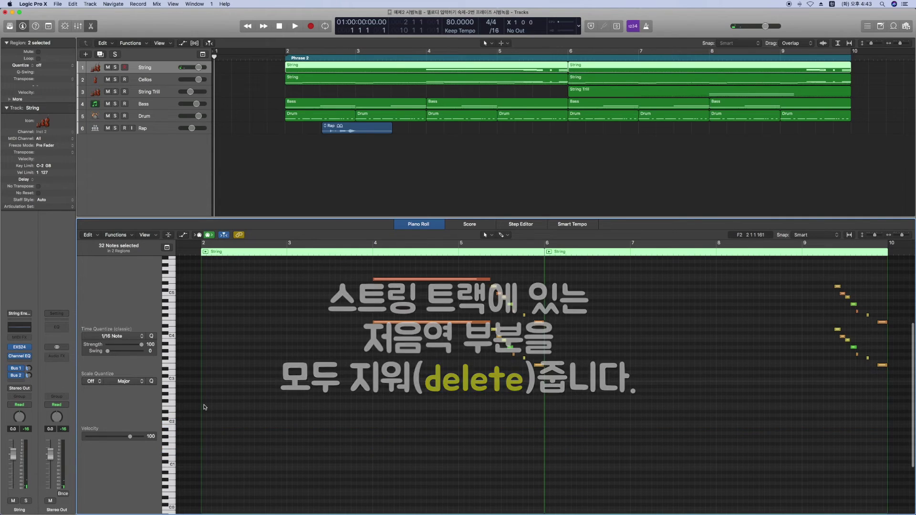
# Delete all high-register notes from both regions on the Cellos track, keeping only the low line.
pyautogui.click(150, 80)
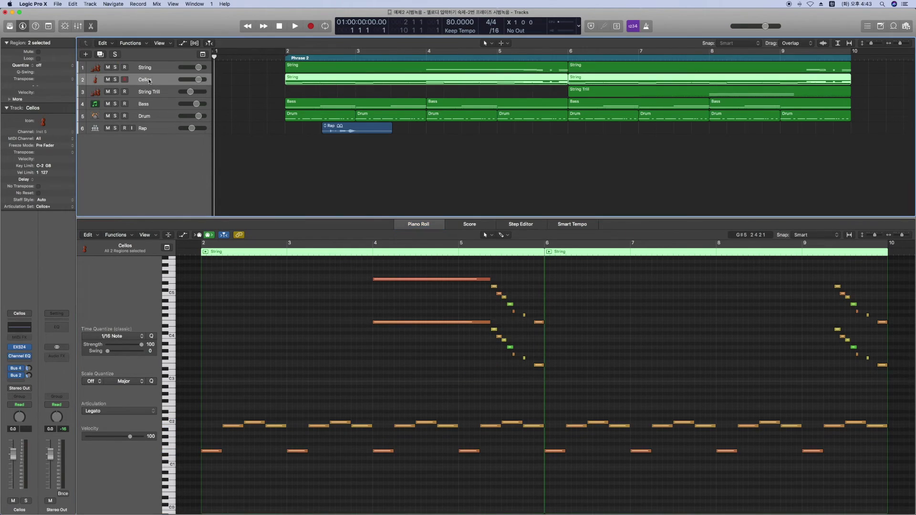
pyautogui.moveTo(254, 266); pyautogui.dragTo(897, 391)
pyautogui.press('Delete')
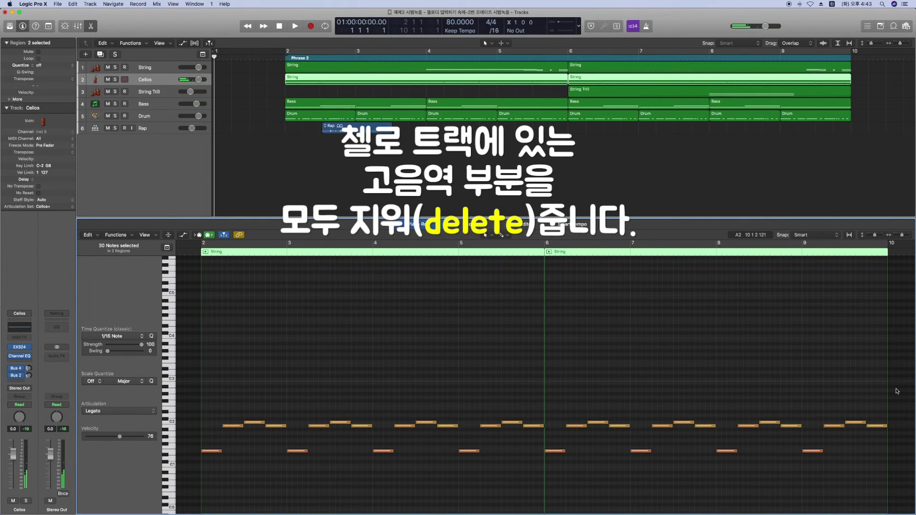
# Review the notes on the String, Cellos and String Trill tracks in turn and clear the region selection.
pyautogui.click(160, 68)
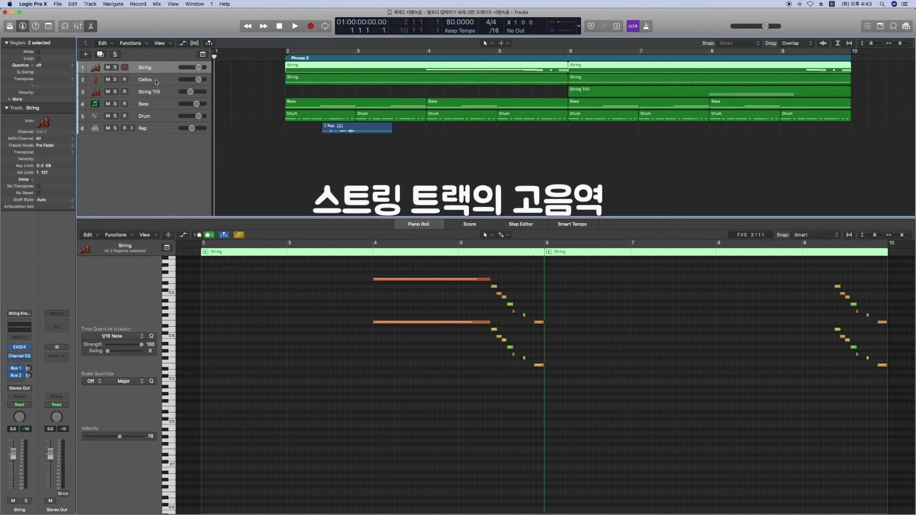
pyautogui.click(156, 82)
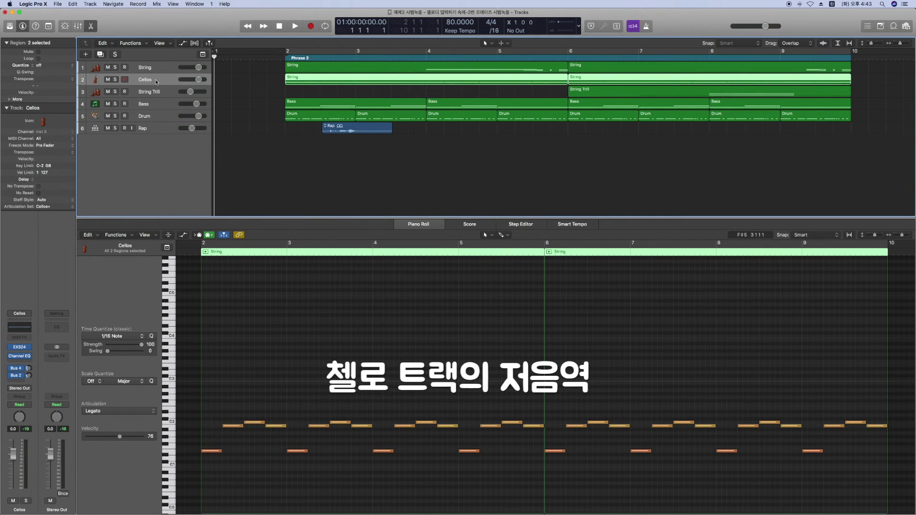
pyautogui.click(156, 92)
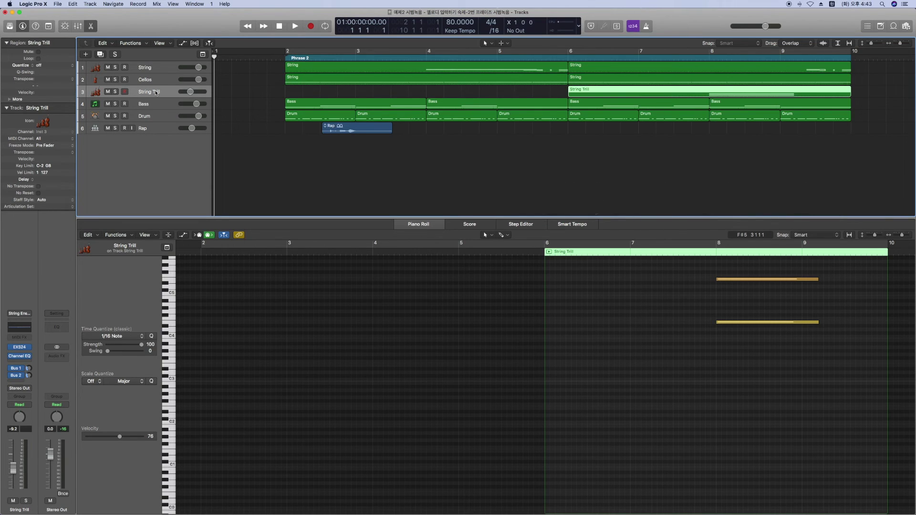
pyautogui.click(248, 93)
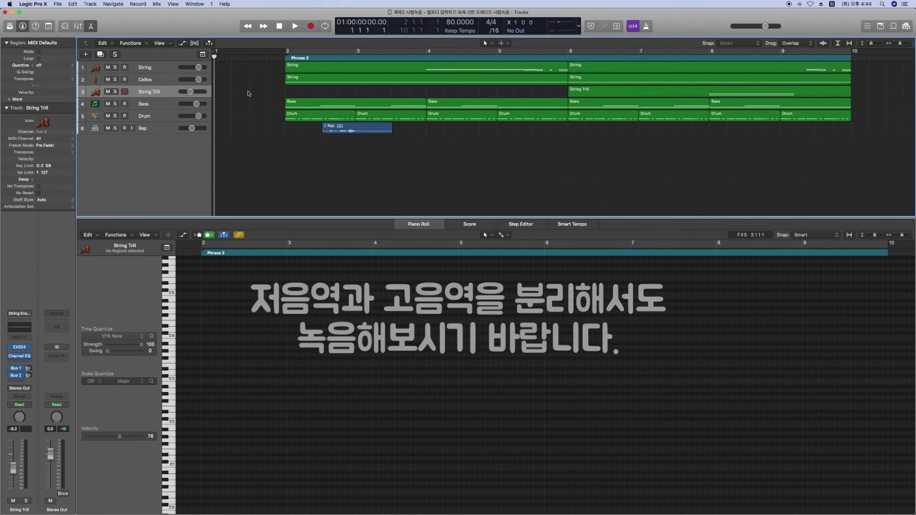